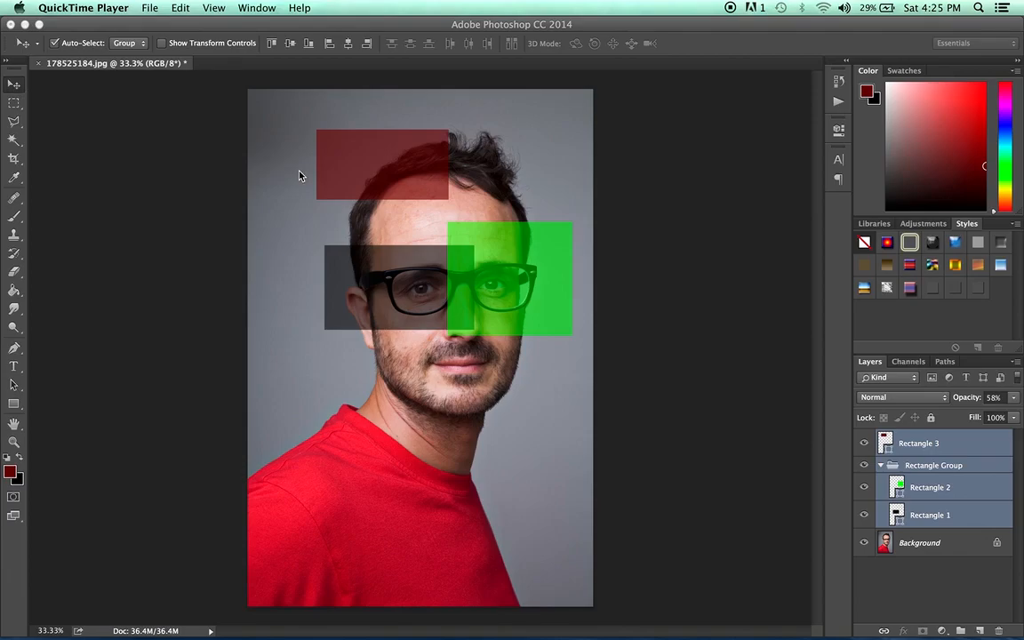
Activate the Move tool and select the Rectangle 2 layer inside Rectangle Group.
left_click(13, 85)
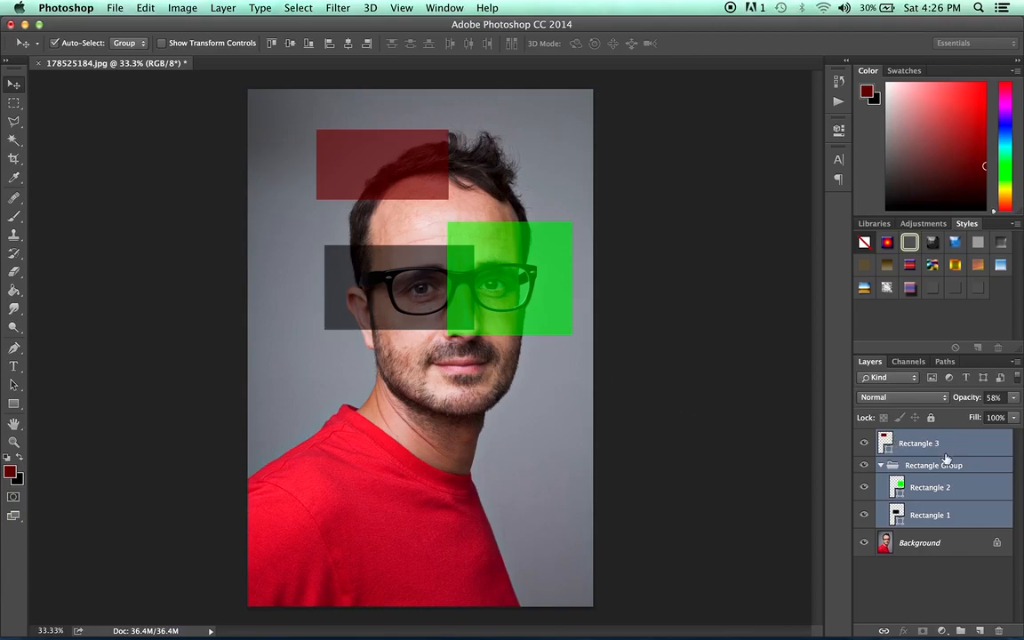
left_click(923, 515)
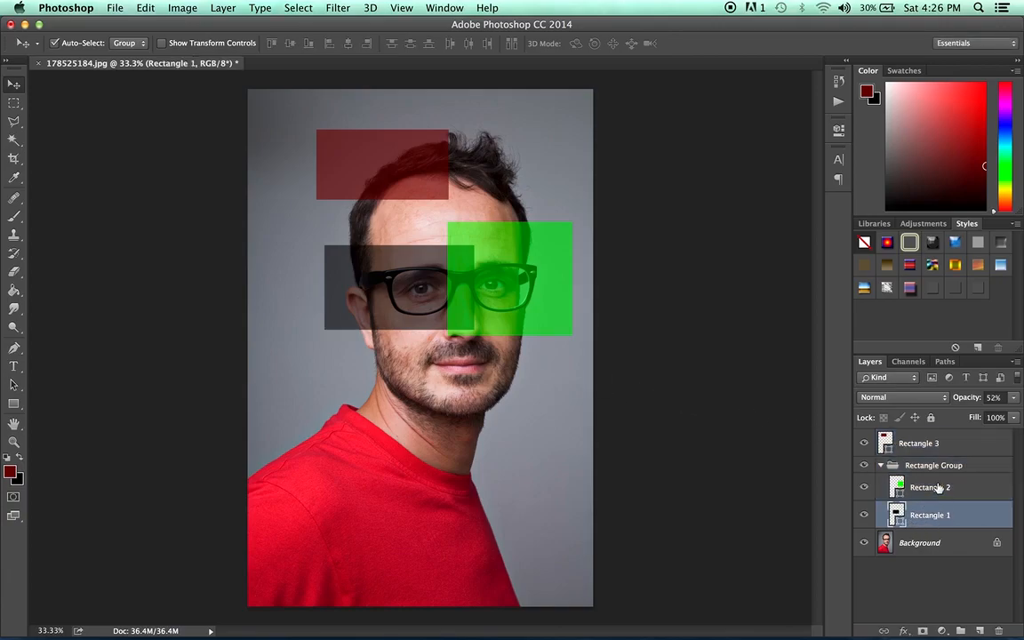
left_click(939, 487)
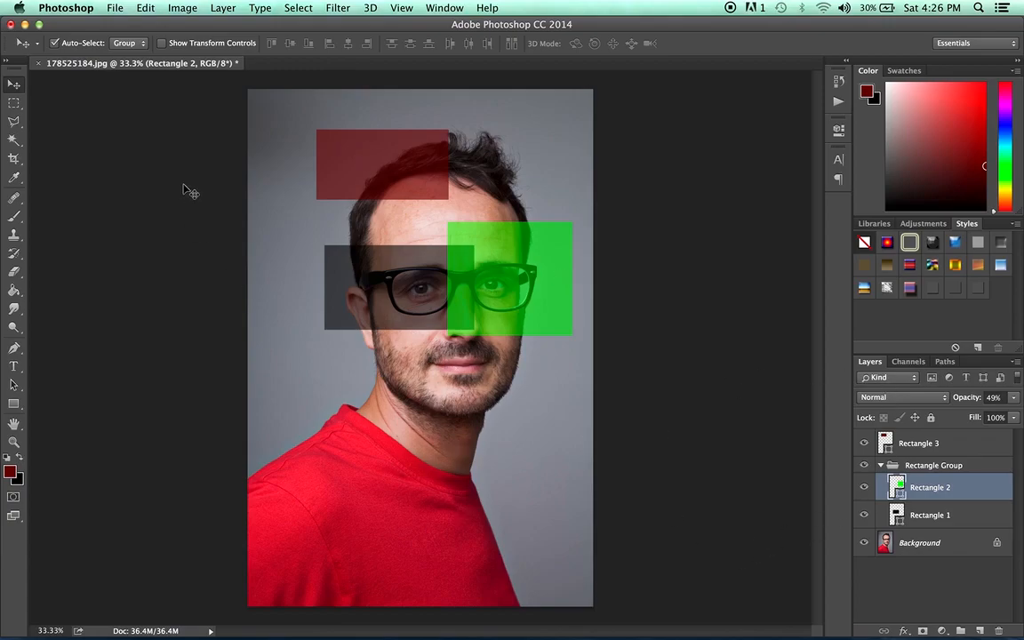
Examine the list of saved tool presets for the Move tool.
left_click(36, 45)
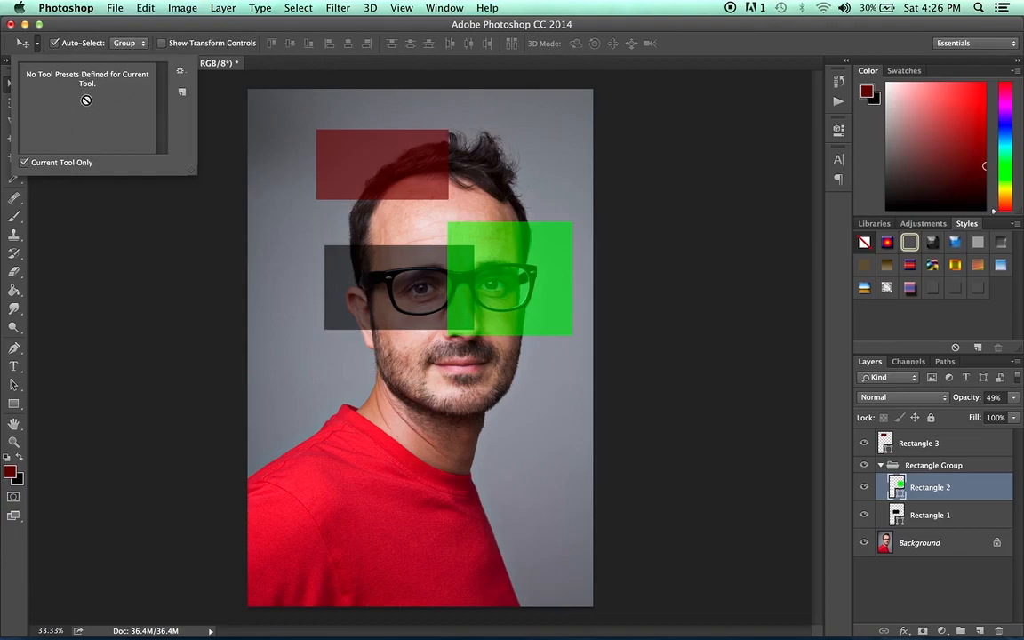
left_click(38, 45)
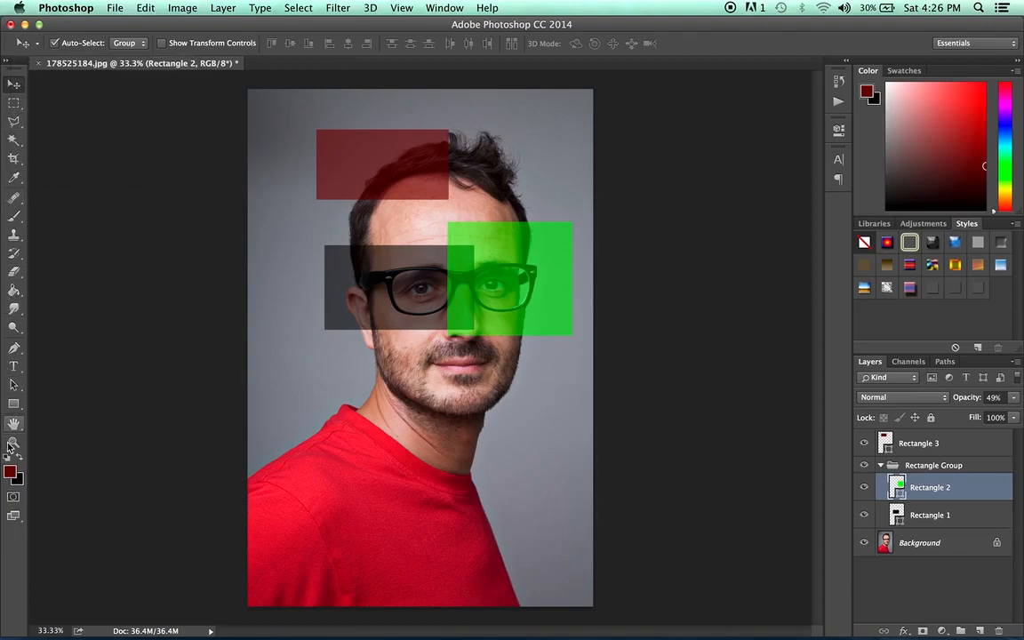
left_click(40, 45)
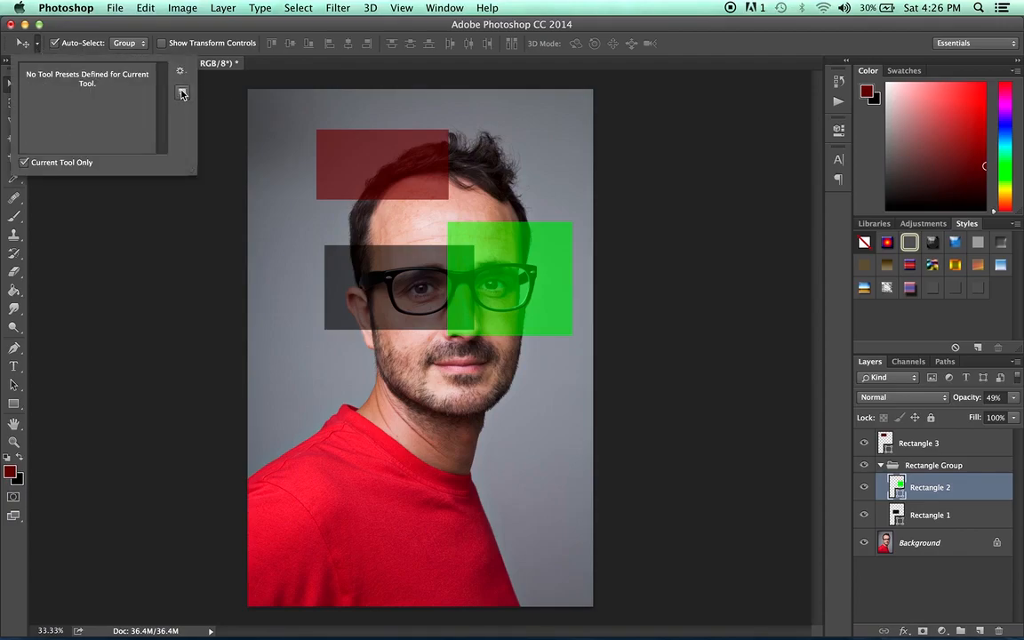
left_click(87, 26)
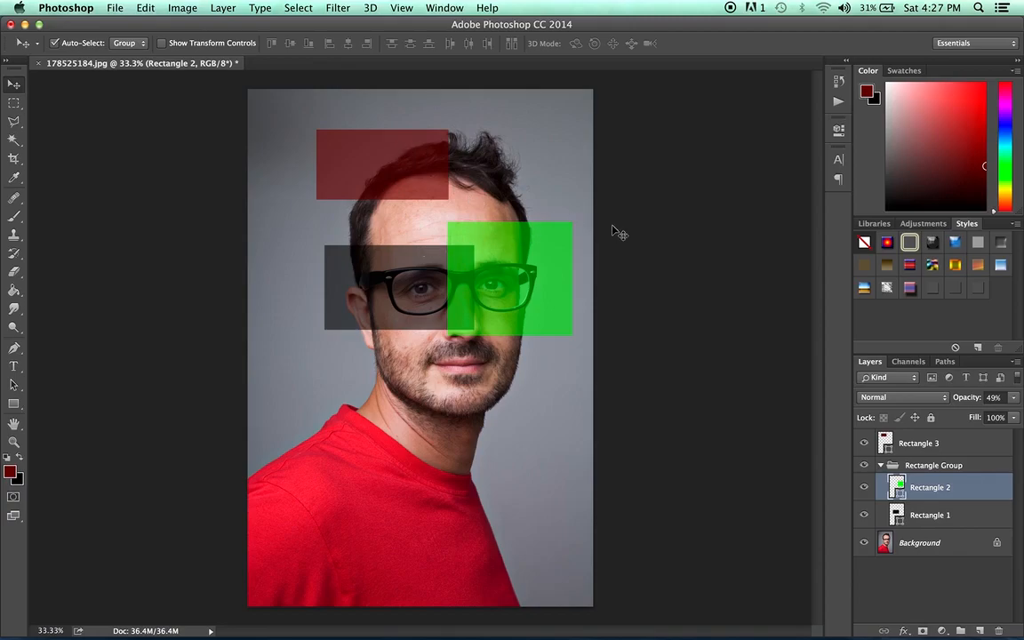
Select the Rectangle 3 layer, turn off Auto-Select, and reposition the dark red rectangle at the upper side of the man's hair.
left_click(920, 443)
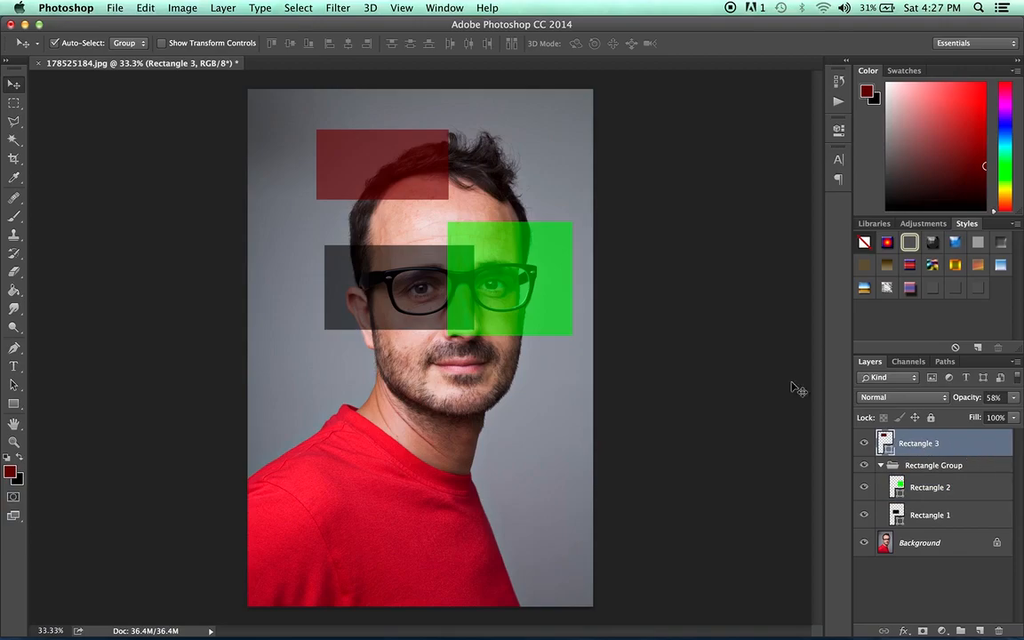
left_click_drag(384, 151, 410, 128)
left_click(54, 42)
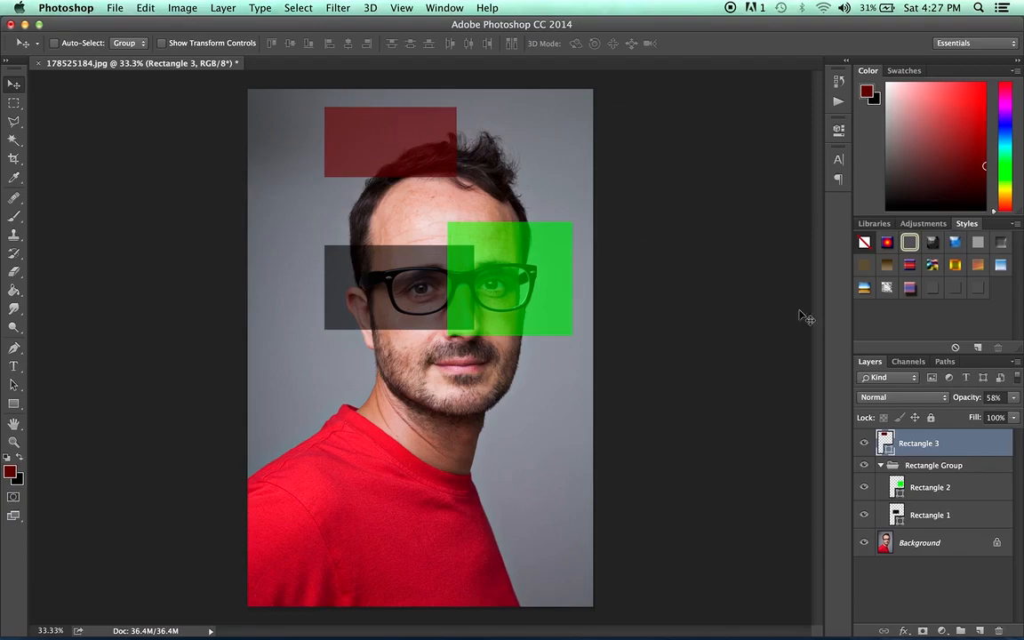
mouse_move(416, 128)
left_mouse_down()
mouse_move(397, 157)
mouse_move(395, 140)
mouse_move(388, 144)
mouse_move(405, 158)
mouse_move(403, 137)
left_mouse_up()
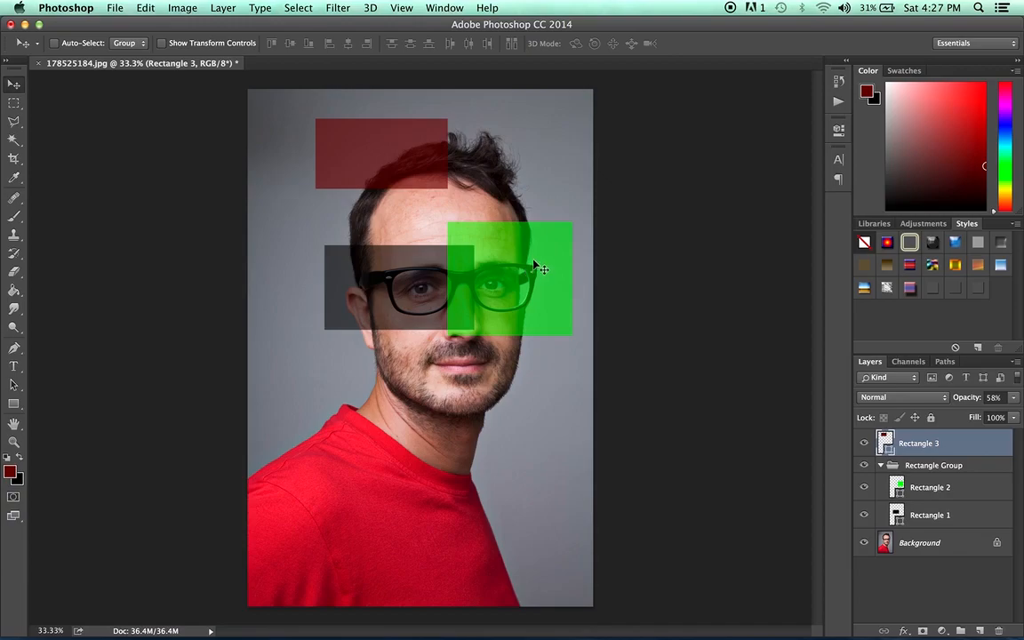
left_click_drag(532, 269, 499, 265)
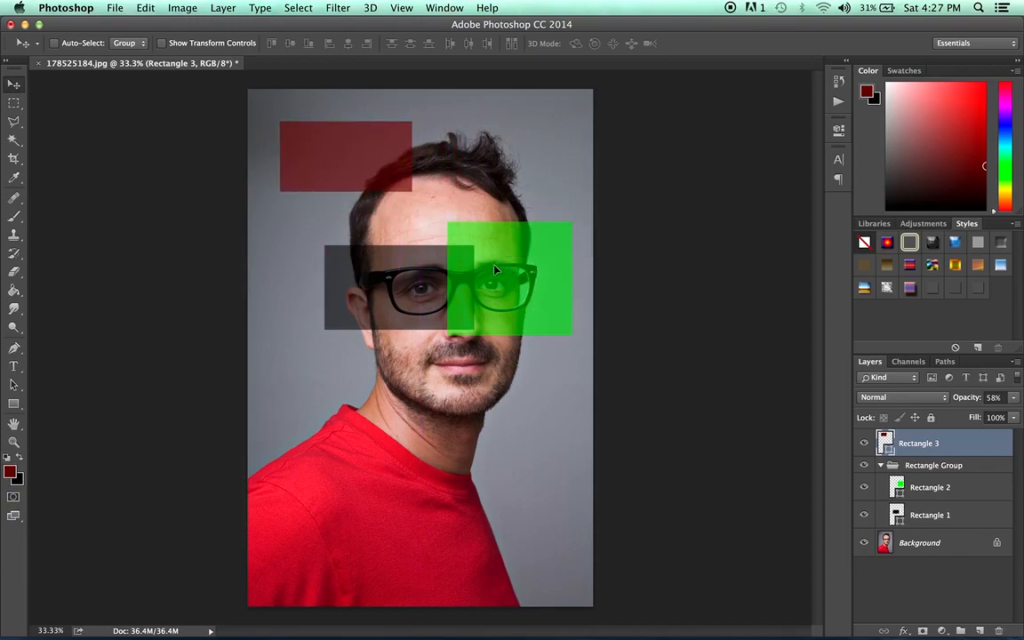
mouse_move(352, 508)
left_mouse_down()
mouse_move(379, 456)
mouse_move(358, 502)
left_mouse_up()
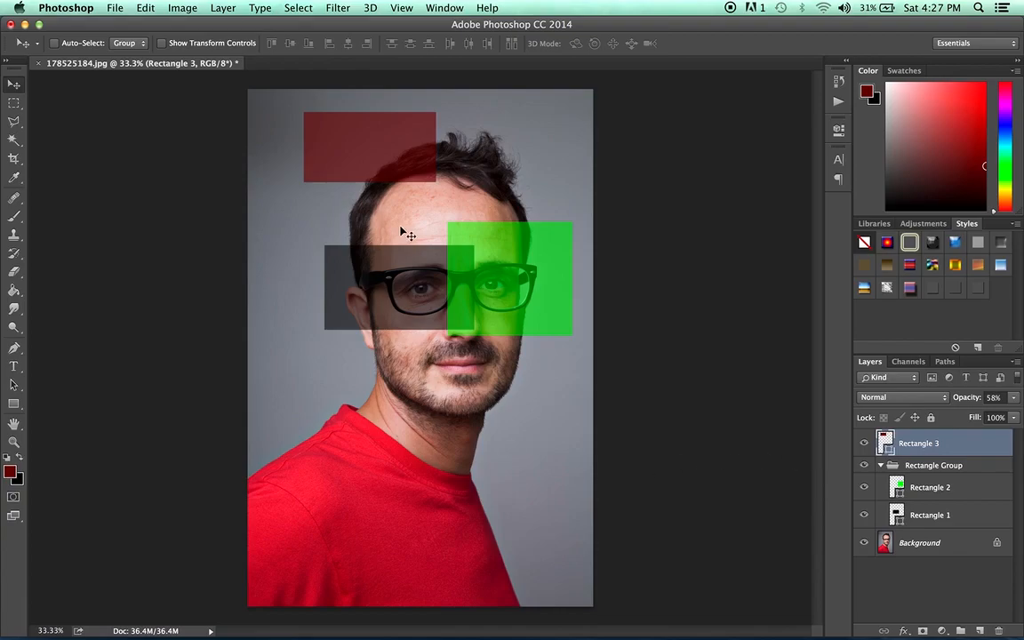
Turn on Auto-Select for groups and move the green and black rectangles together down over the man's glasses and nose.
left_click(54, 42)
left_click_drag(514, 258, 494, 293)
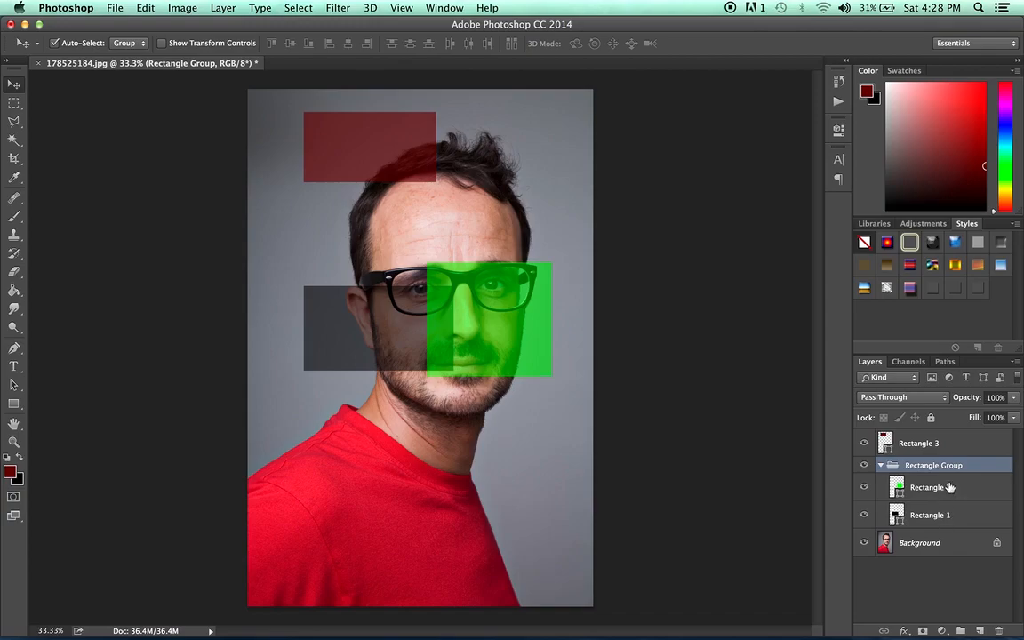
left_click_drag(397, 345, 388, 321)
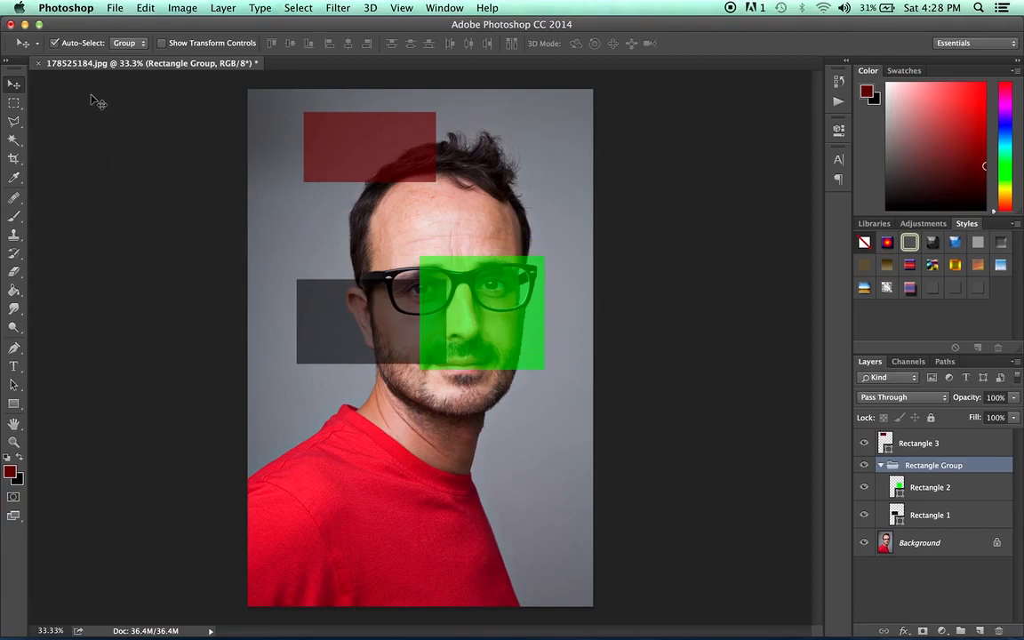
Set Auto-Select to Layer and individually move the green rectangle up, the black one to the shoulder, and the red one beside the forehead.
left_click(133, 44)
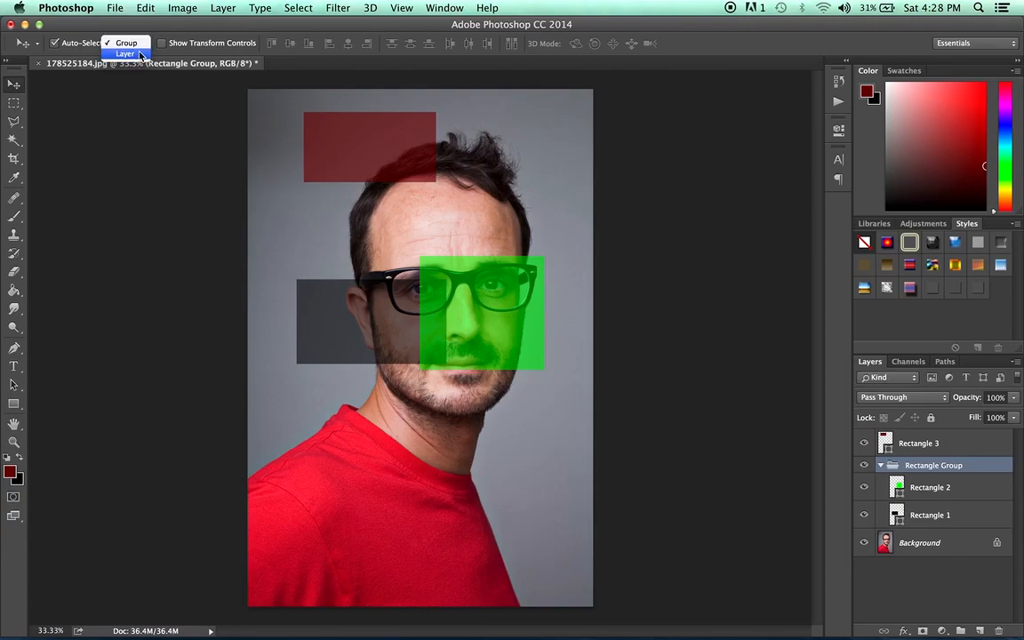
left_click(140, 55)
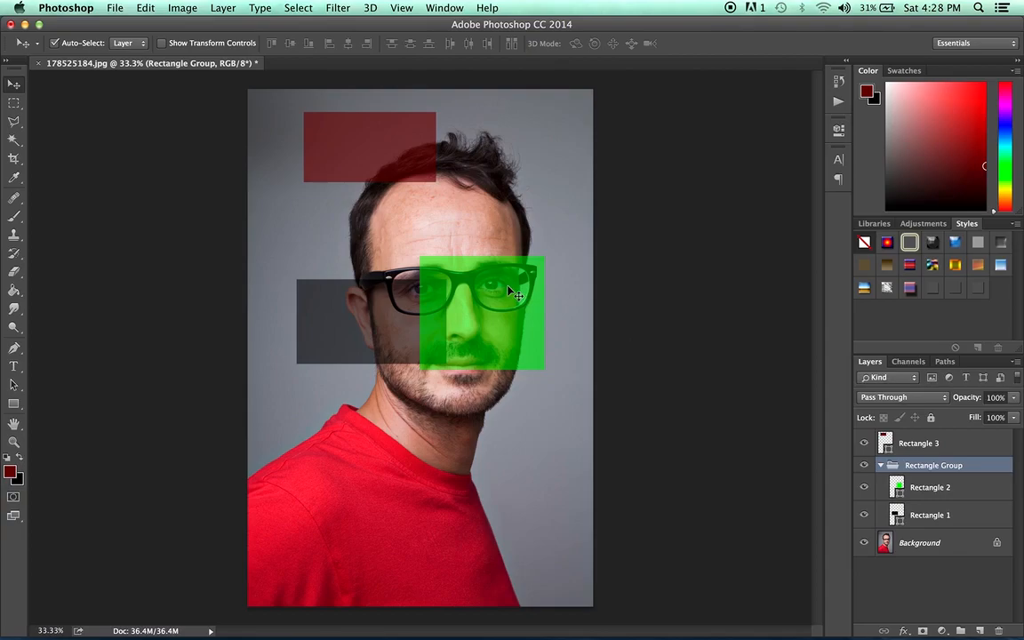
left_click_drag(503, 317, 539, 219)
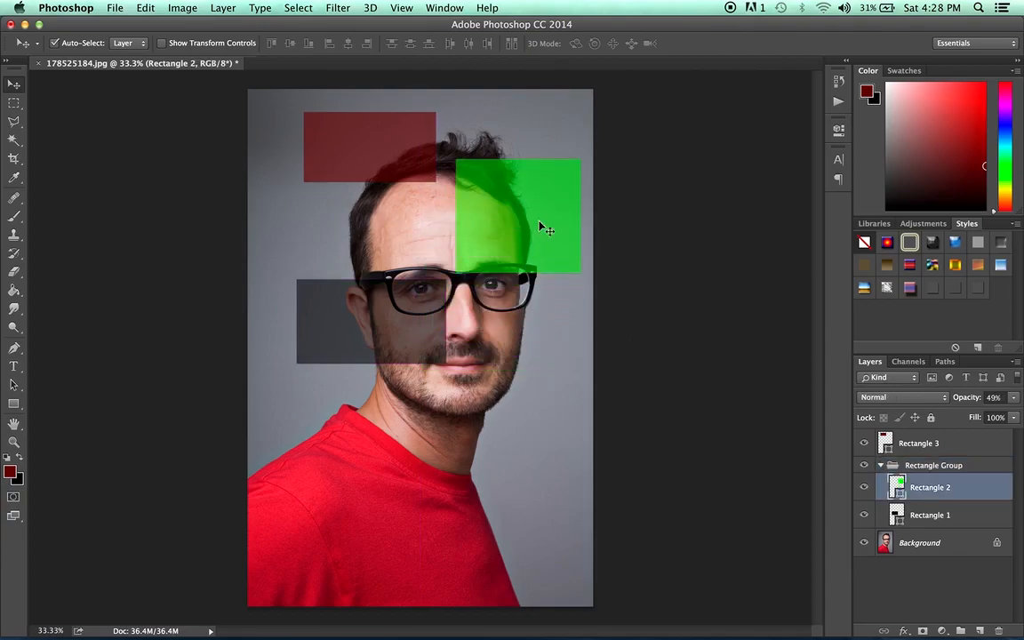
left_click_drag(407, 318, 364, 435)
left_click_drag(369, 164, 347, 233)
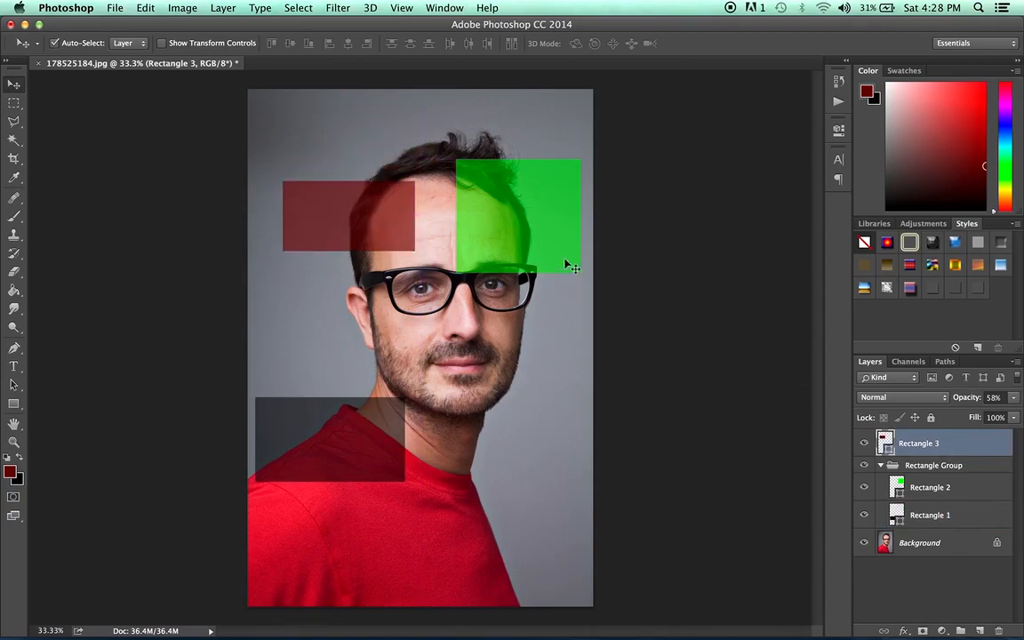
Select the green, black and red rectangles in turn on the image, and move the red one up to the hairline.
left_click(531, 226)
left_click(360, 428)
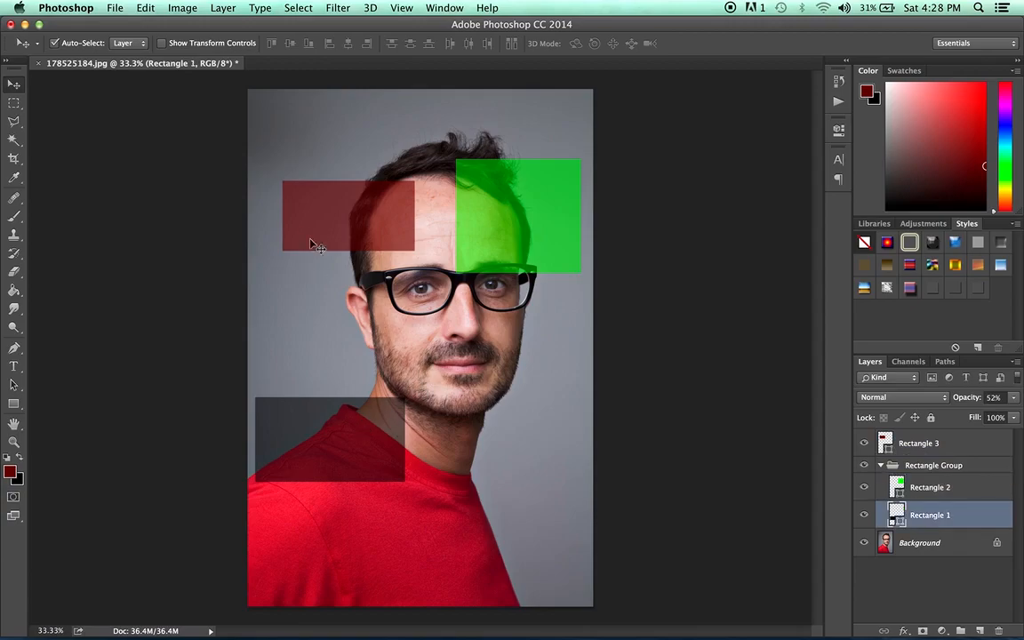
left_click(313, 197)
left_click(520, 228)
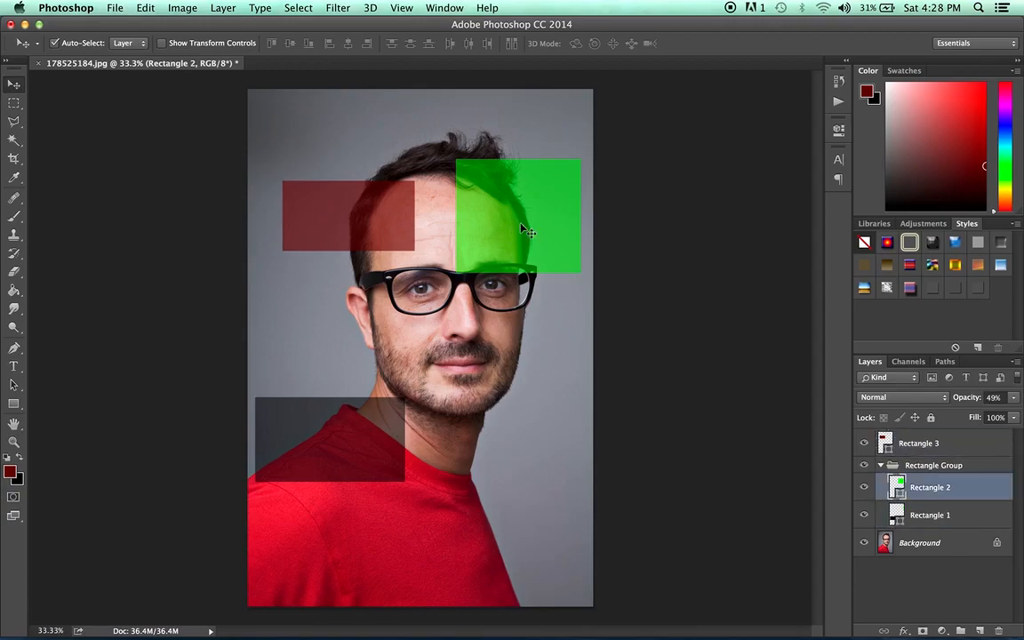
left_click(381, 414)
left_click(374, 222)
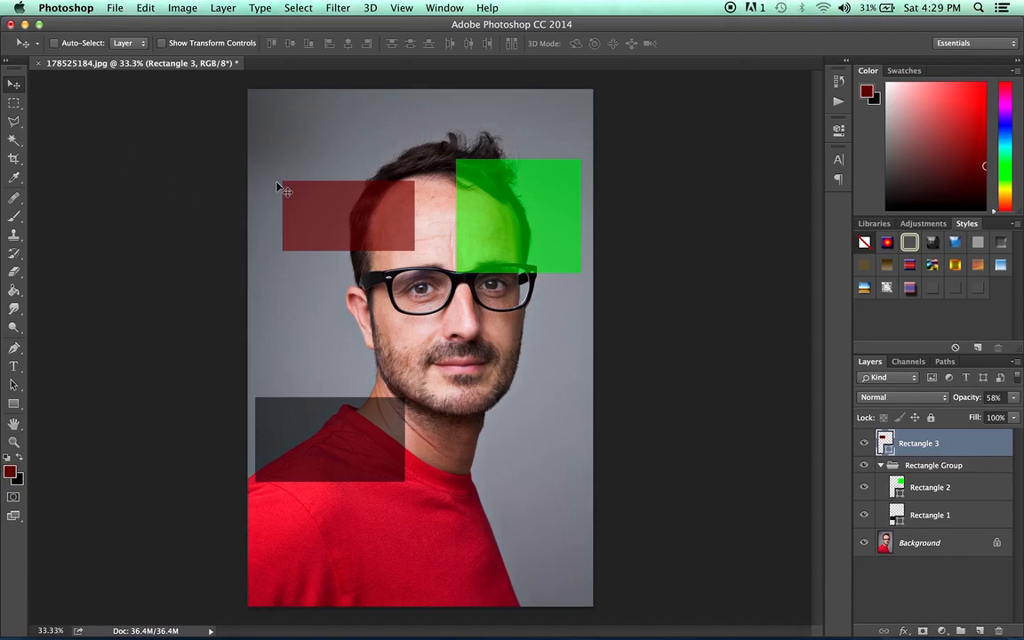
left_click_drag(334, 188, 350, 176)
left_click_drag(364, 174, 363, 175)
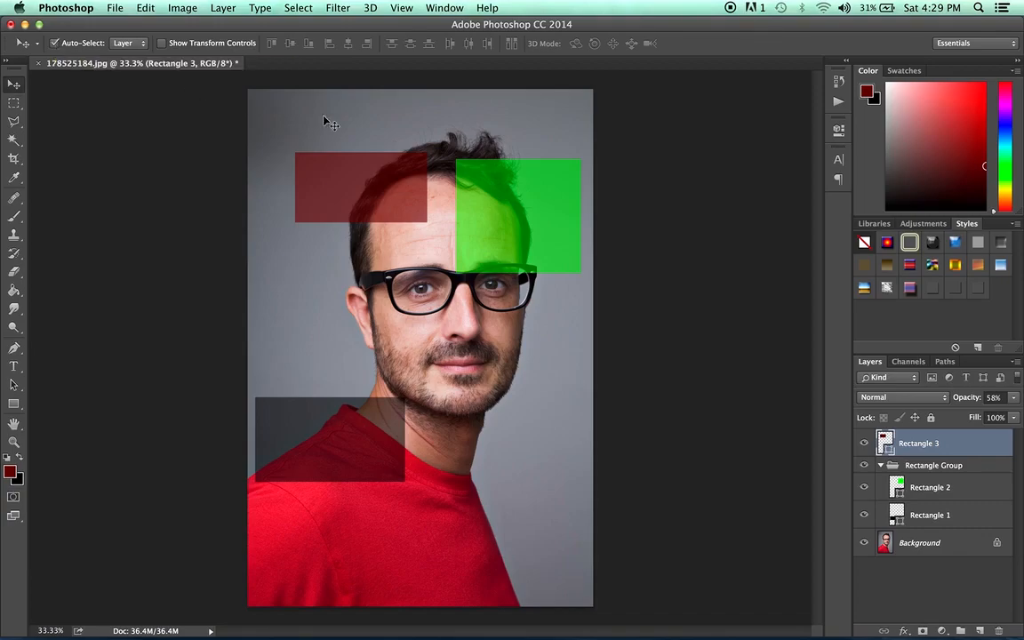
Set Auto-Select to Group and move Rectangle Group up until the green rectangle extends to the photo's top edge.
left_click(129, 43)
left_click(131, 33)
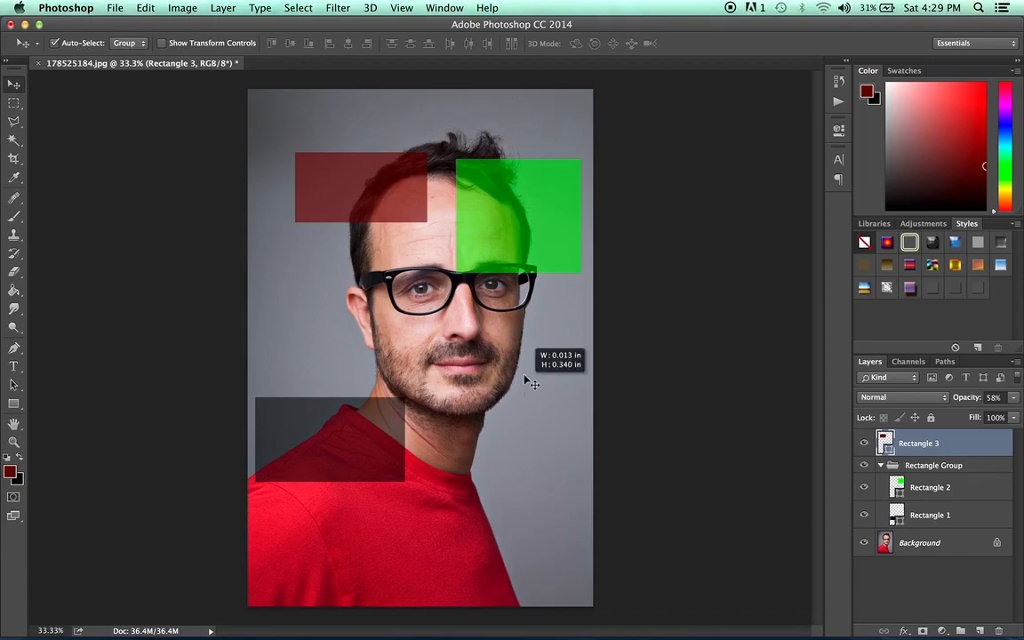
left_click_drag(513, 256, 495, 163)
left_click(351, 458)
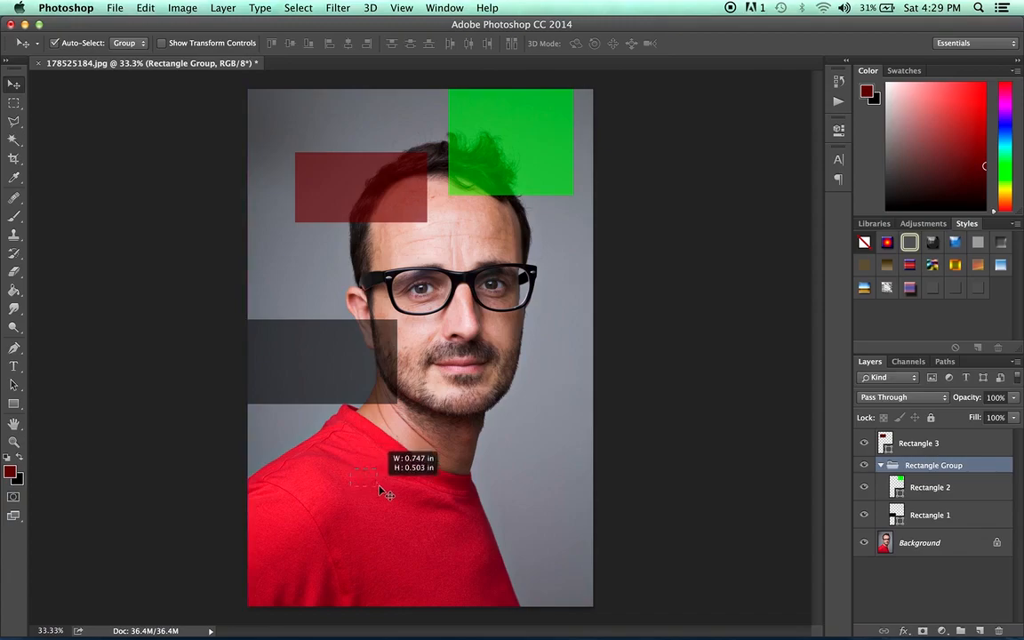
Set Auto-Select to Layer and select the red rectangle on the image.
left_click(124, 43)
left_click(119, 55)
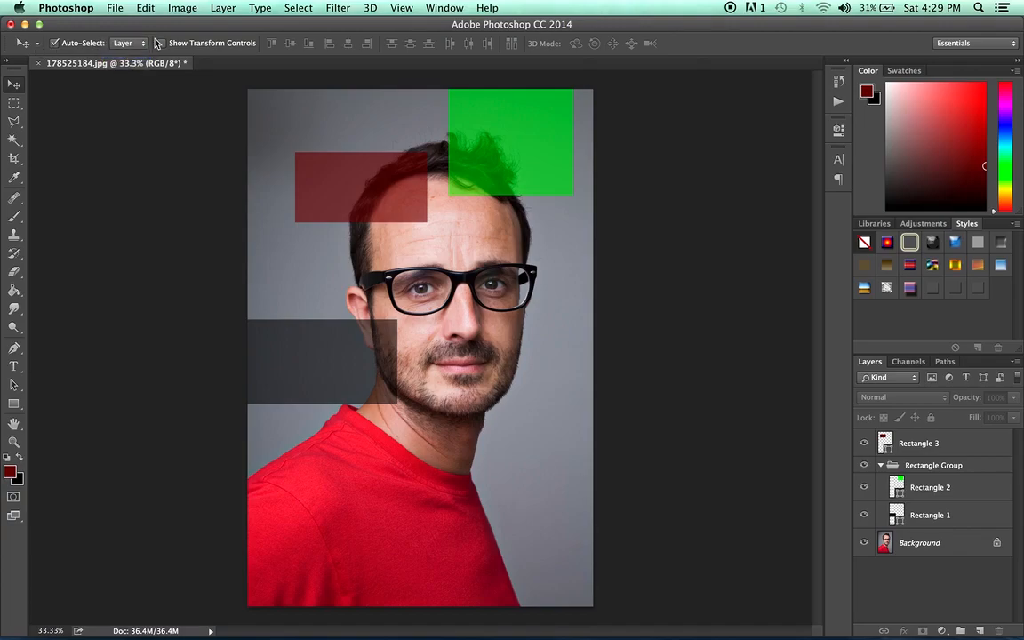
left_click(346, 184)
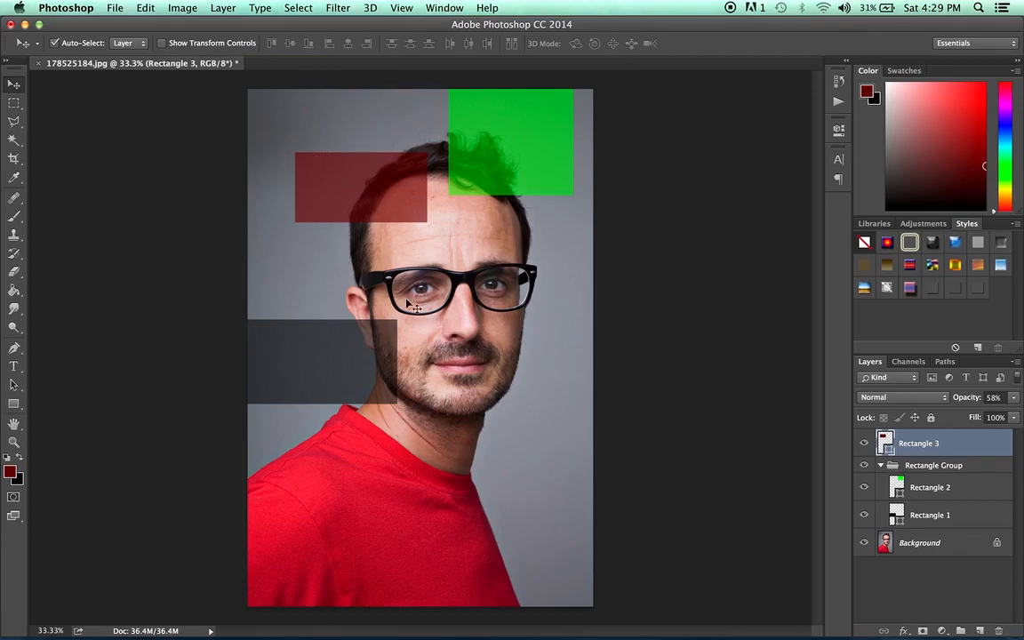
Examine the Transform options available for the selected Rectangle 3 layer.
left_click(143, 7)
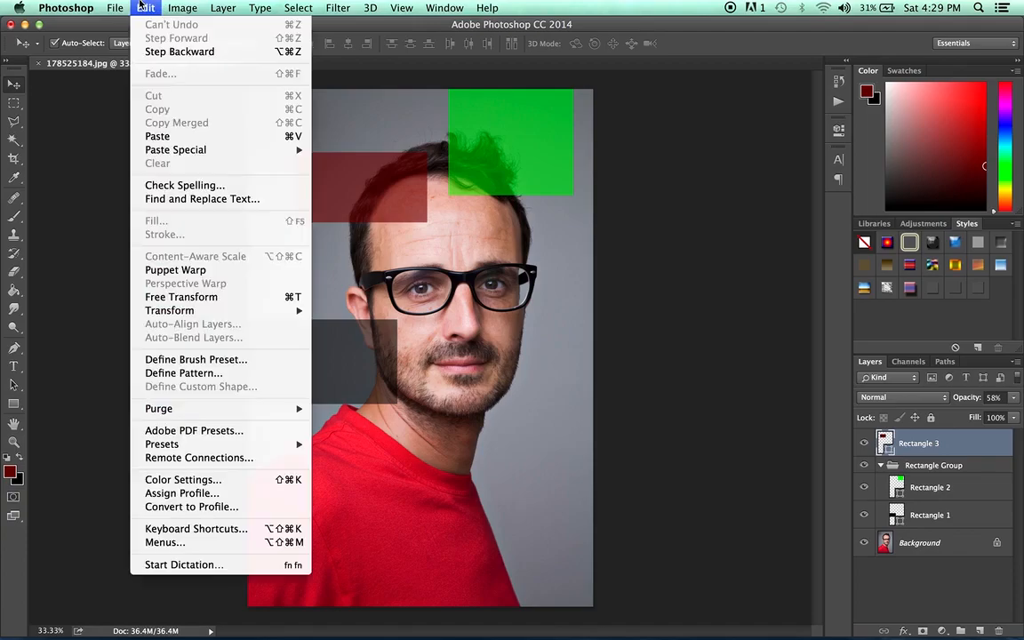
mouse_move(177, 311)
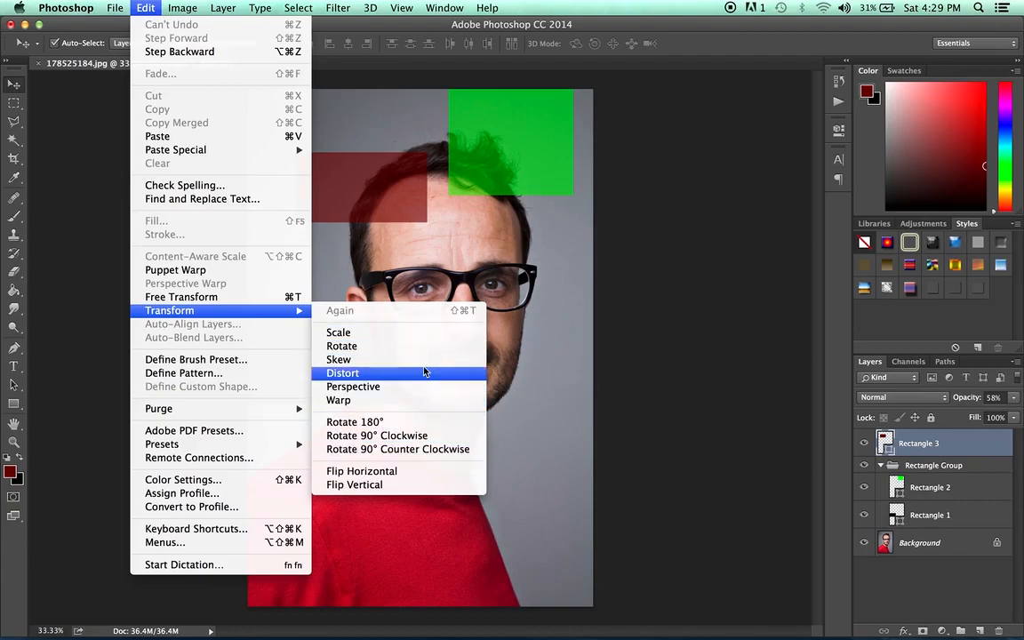
left_click(355, 164)
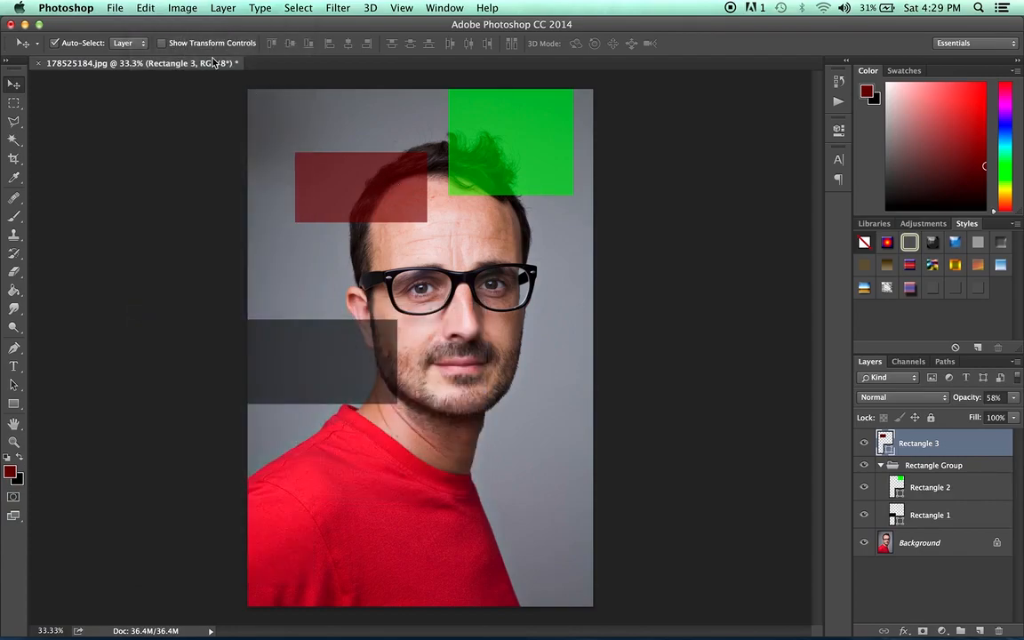
Show the transform controls, rotate the red rectangle to about -51°, and return its rotation to 0°.
left_click(162, 44)
left_click_drag(285, 141, 278, 216)
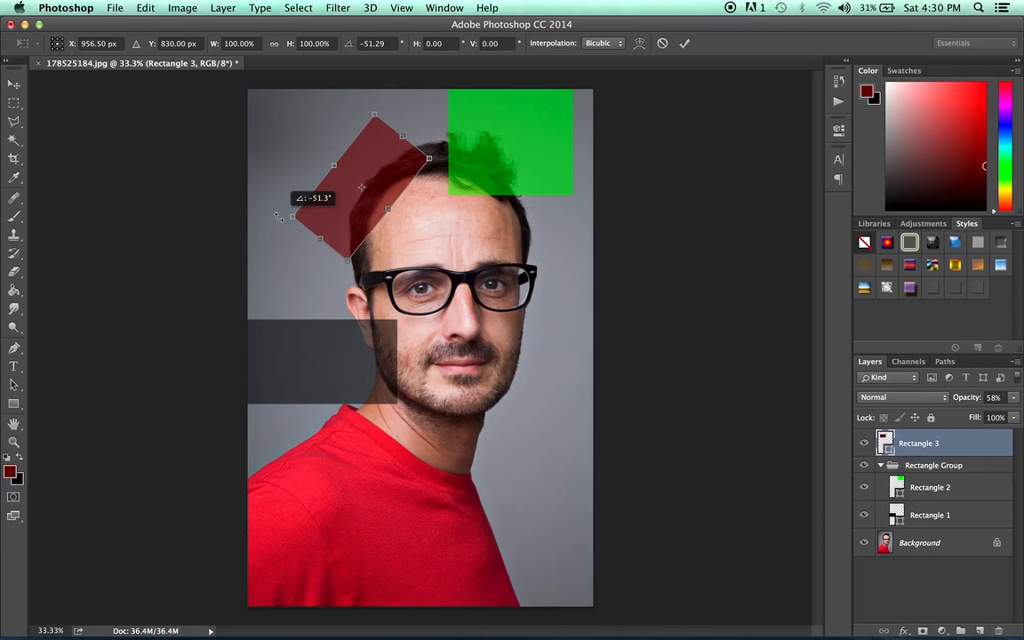
left_click_drag(278, 216, 302, 150)
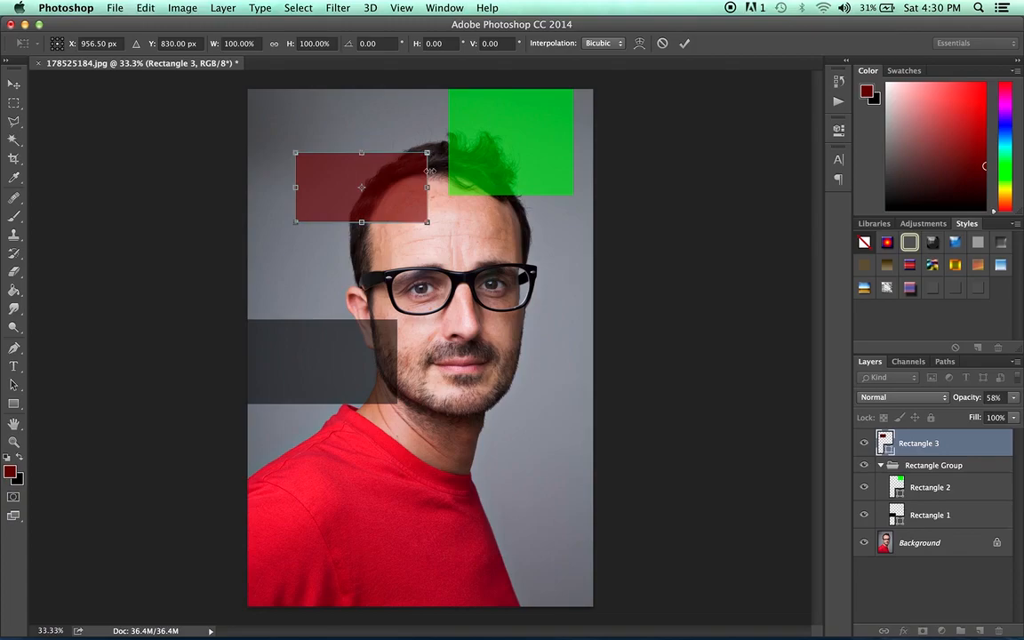
Scale the red rectangle up to about 116%, down to about 72%, and back up to about 89% width and 83% height.
left_click_drag(430, 226, 450, 235)
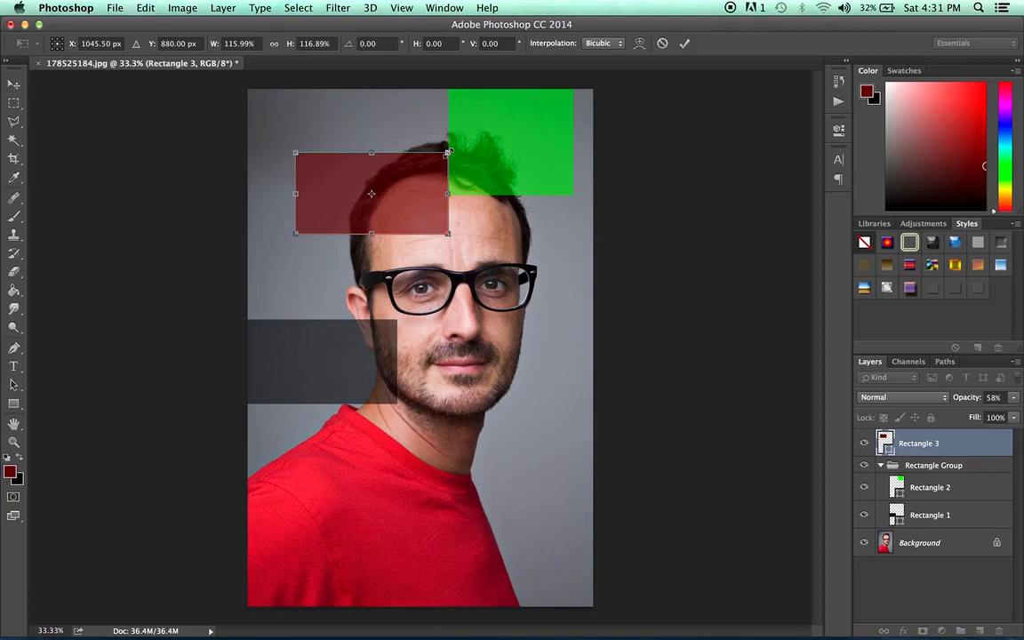
left_click_drag(448, 153, 390, 184)
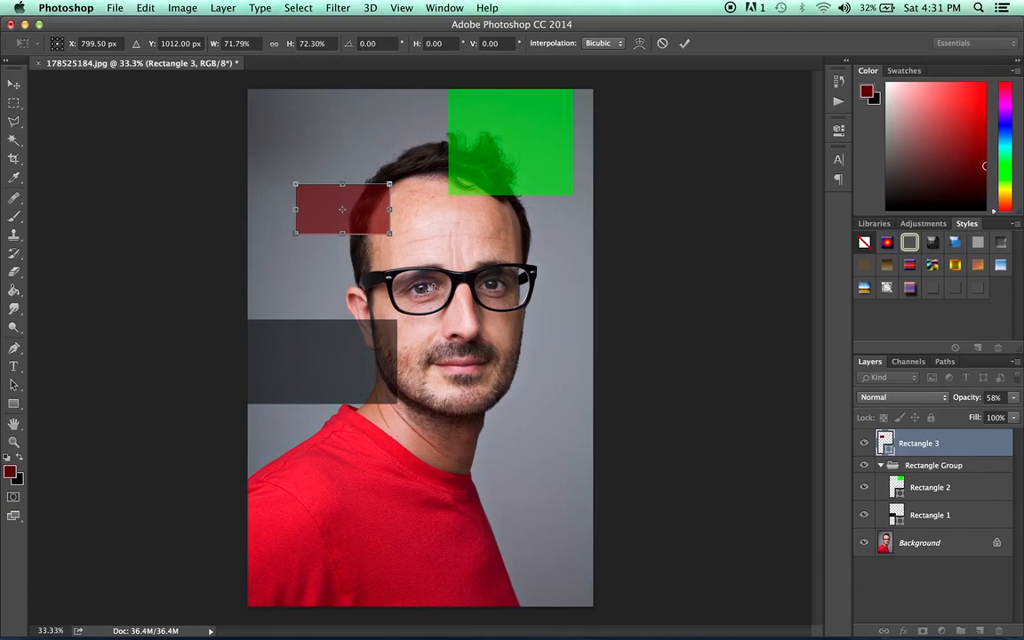
mouse_move(391, 209)
left_mouse_down()
mouse_move(318, 211)
mouse_move(398, 209)
left_mouse_up()
mouse_move(396, 184)
left_mouse_down()
mouse_move(347, 211)
mouse_move(452, 156)
mouse_move(414, 177)
left_mouse_up()
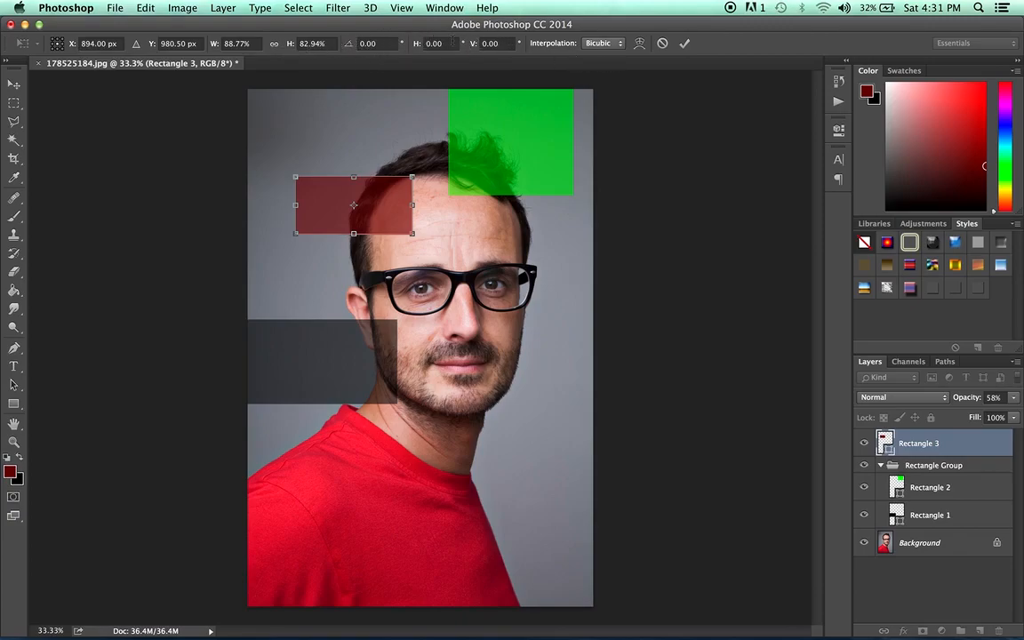
Set the red rectangle's rotation to 34.5°, 56° and 90° in turn, and reset the angle to 0°.
left_click(440, 43)
left_click(342, 45)
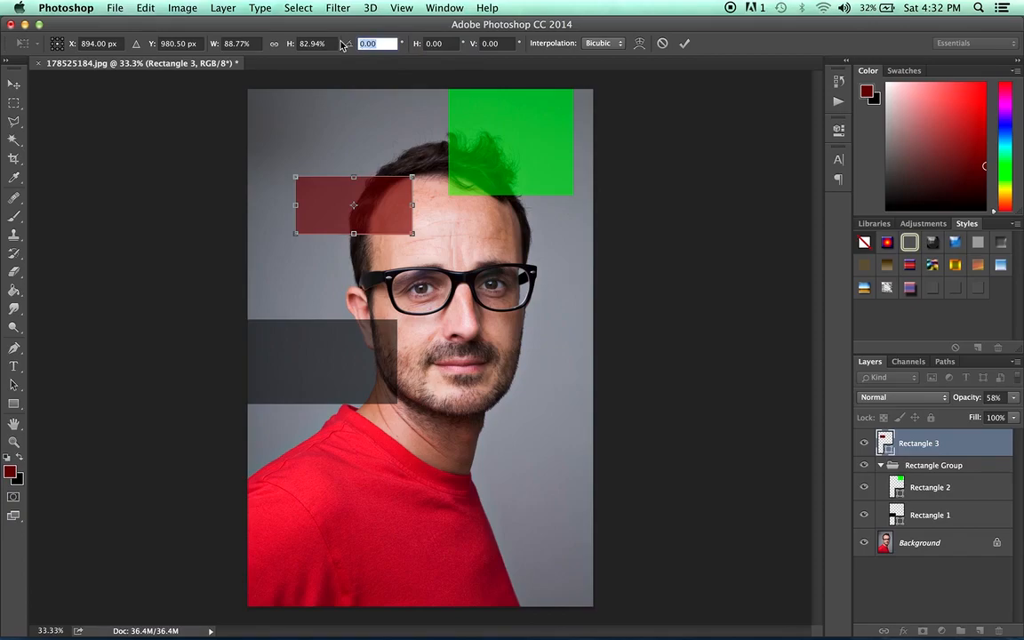
type("34.5")
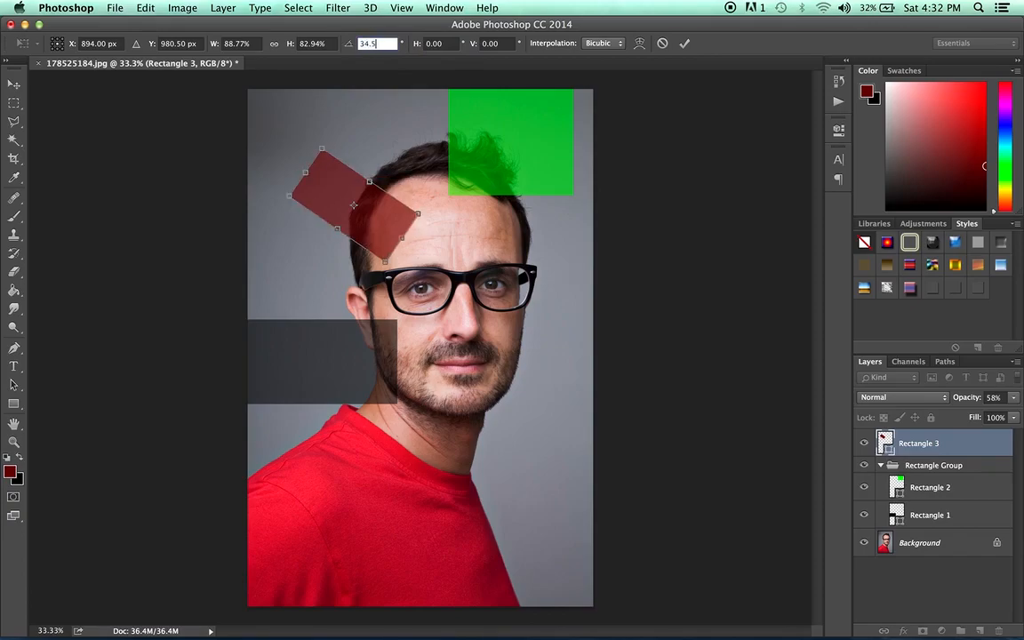
key("Return")
left_click(343, 44)
type("56")
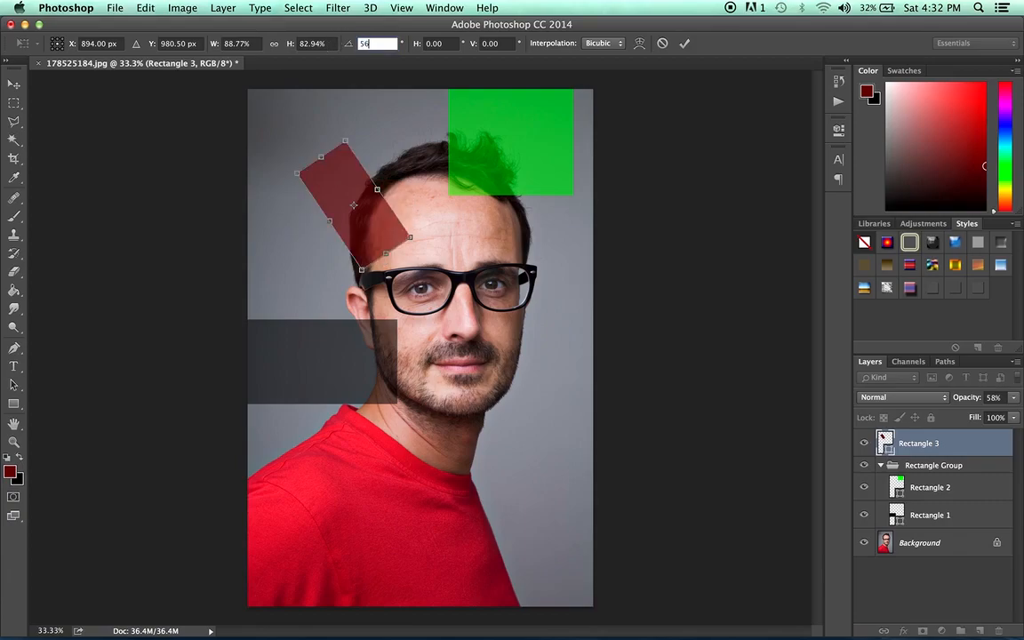
key("BackSpace")
key("BackSpace")
type("90")
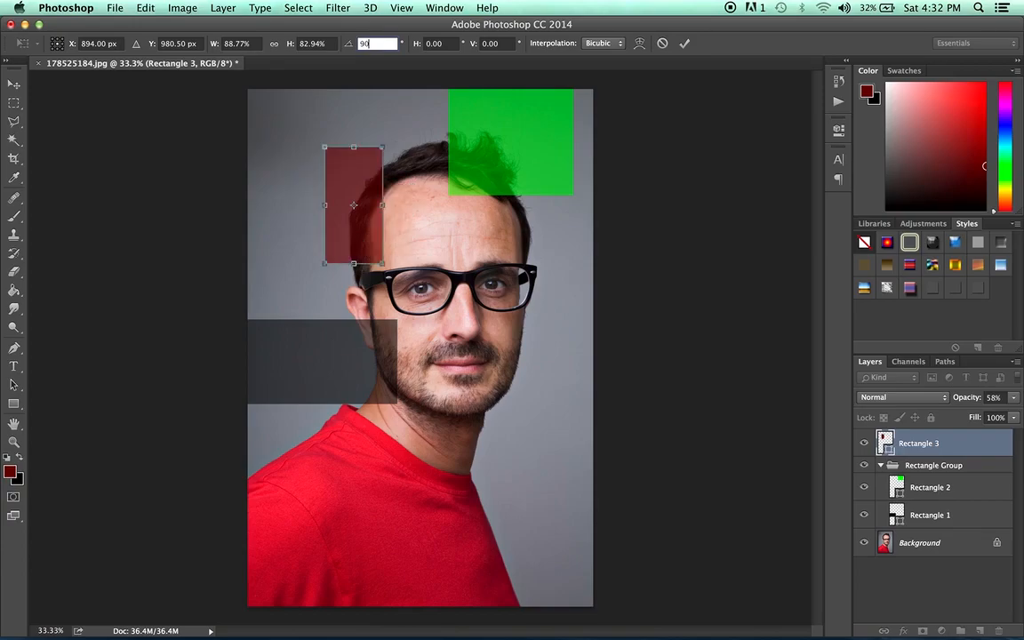
key("BackSpace")
key("BackSpace")
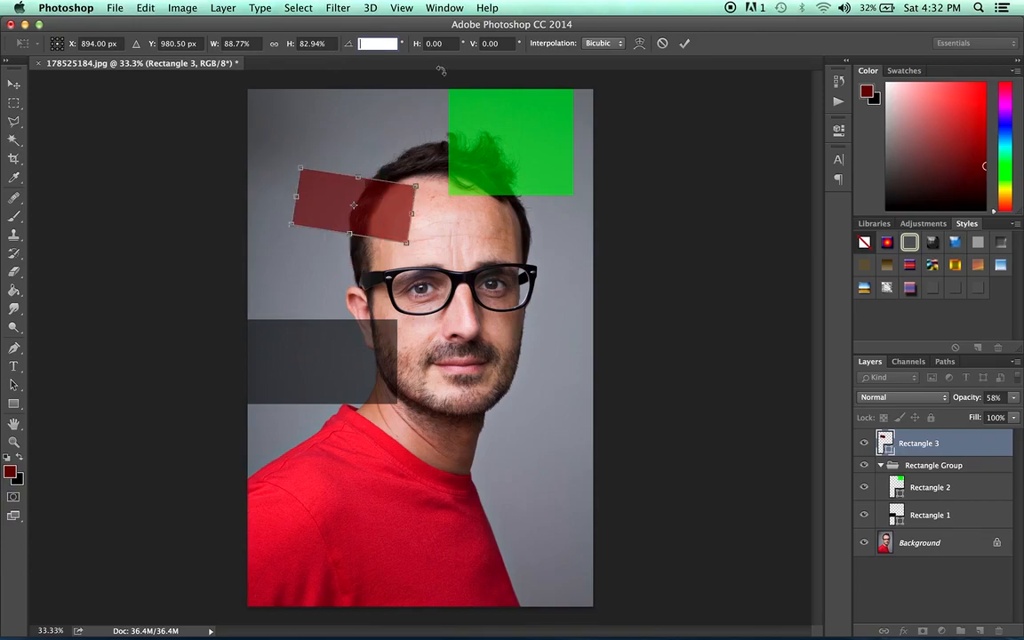
type("0")
key("Return")
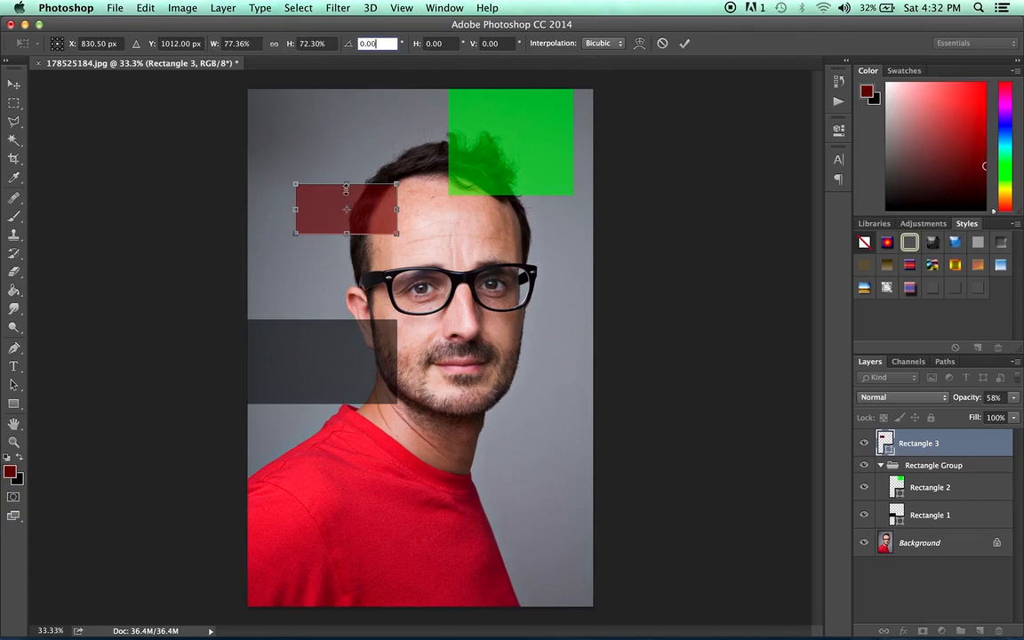
View the transform's interpolation methods and discard the pending transformation of the red rectangle.
left_click(613, 42)
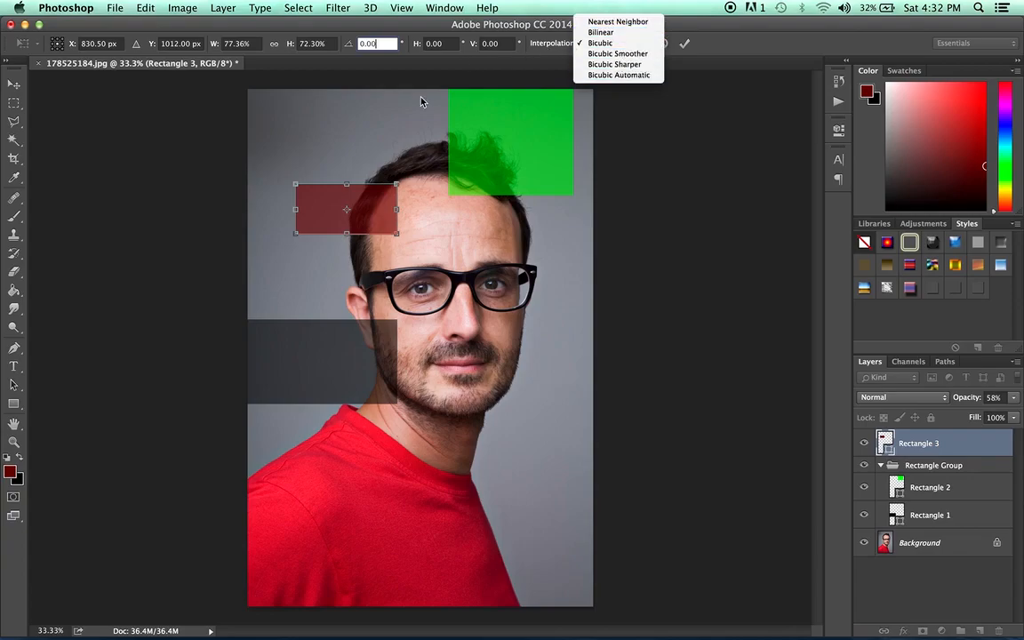
left_click(13, 86)
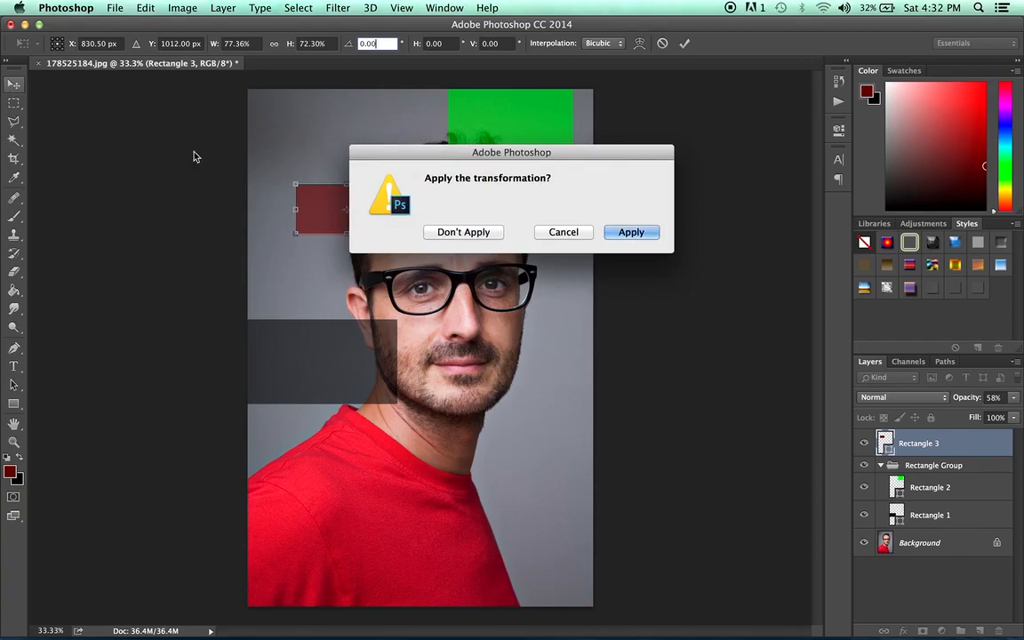
left_click(463, 232)
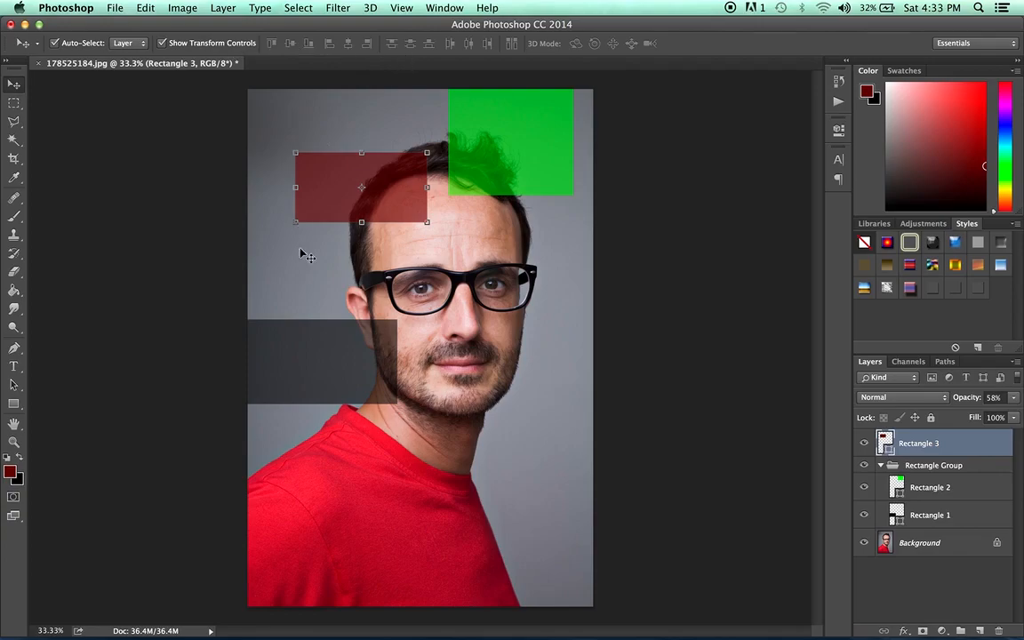
Select the Rectangle 2 and Rectangle 1 layers together and move both rectangles slightly down and to the right.
left_click(561, 168)
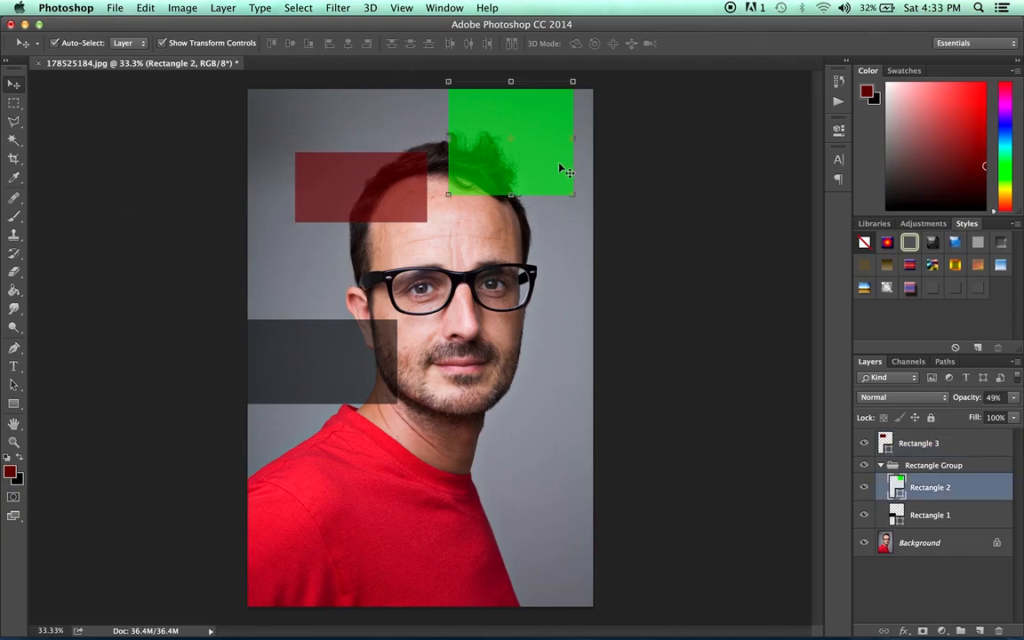
left_click(960, 518, "shift")
left_click(951, 445, "shift")
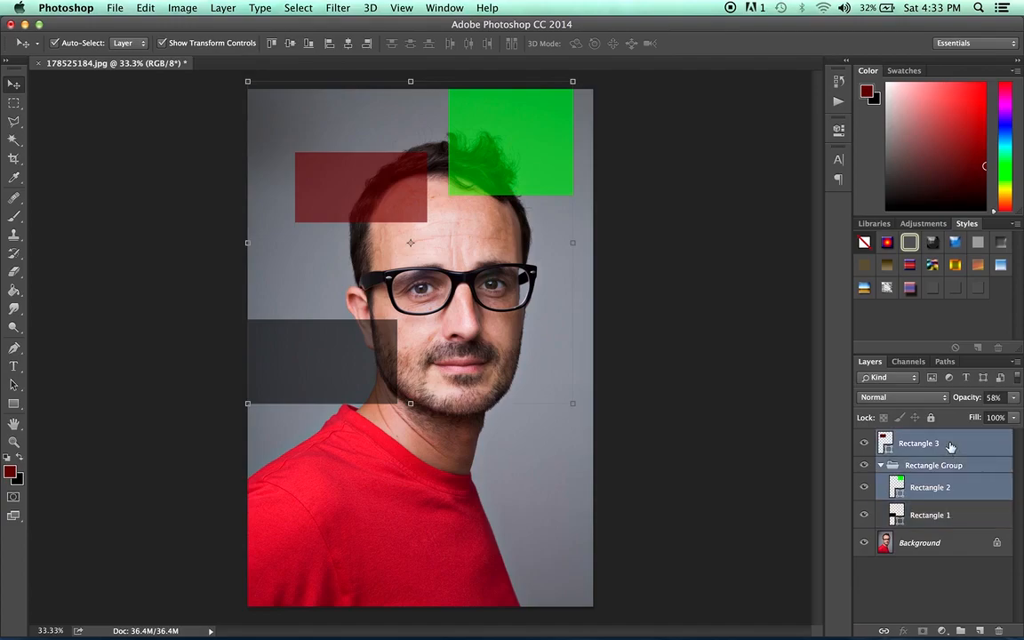
left_click(930, 516, "shift")
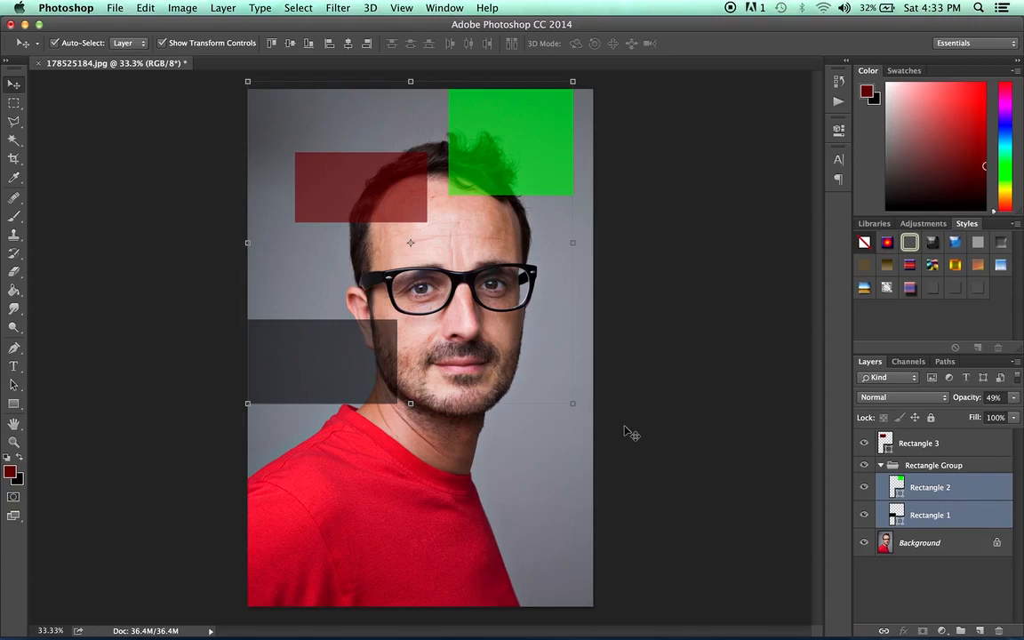
left_click_drag(511, 130, 521, 155)
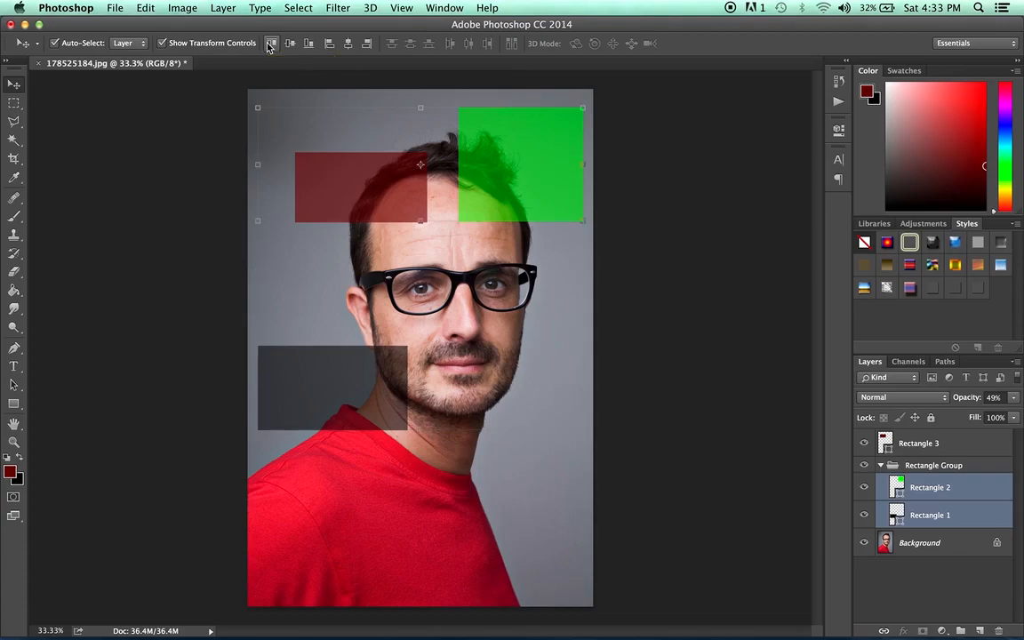
Align the top edges of the green and dark rectangles, repeating the alignment after moving the green one down over the face.
left_click(270, 45)
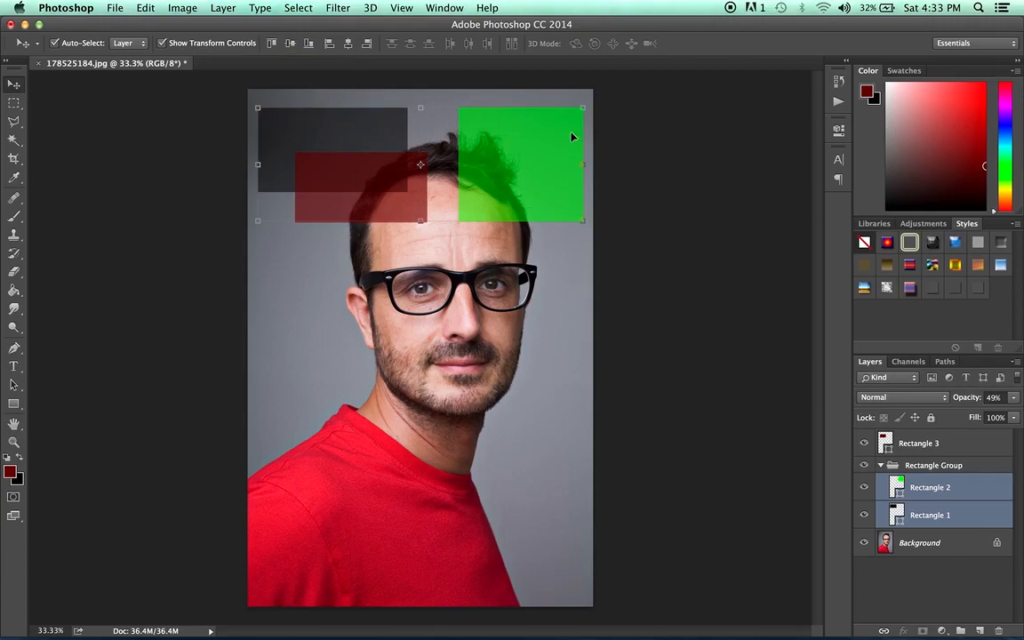
left_click_drag(541, 147, 534, 304)
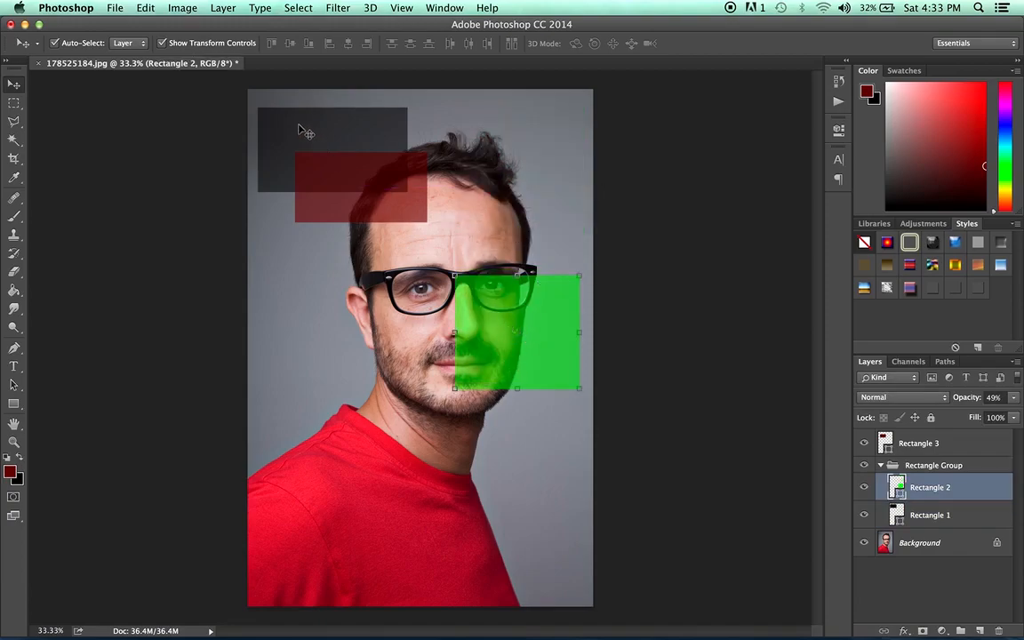
left_click(925, 523, "shift")
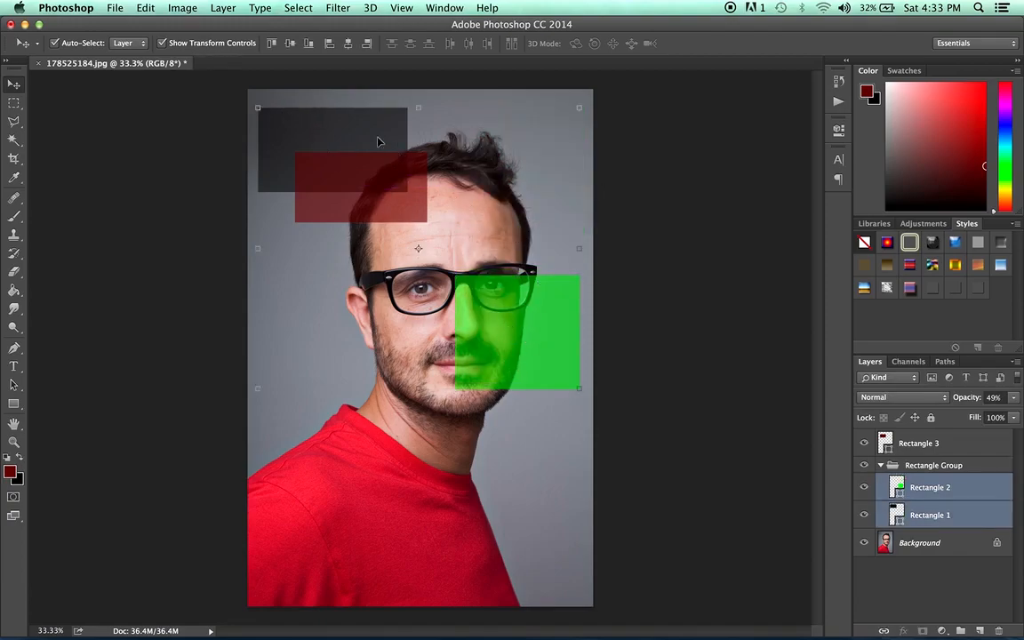
left_click(273, 43)
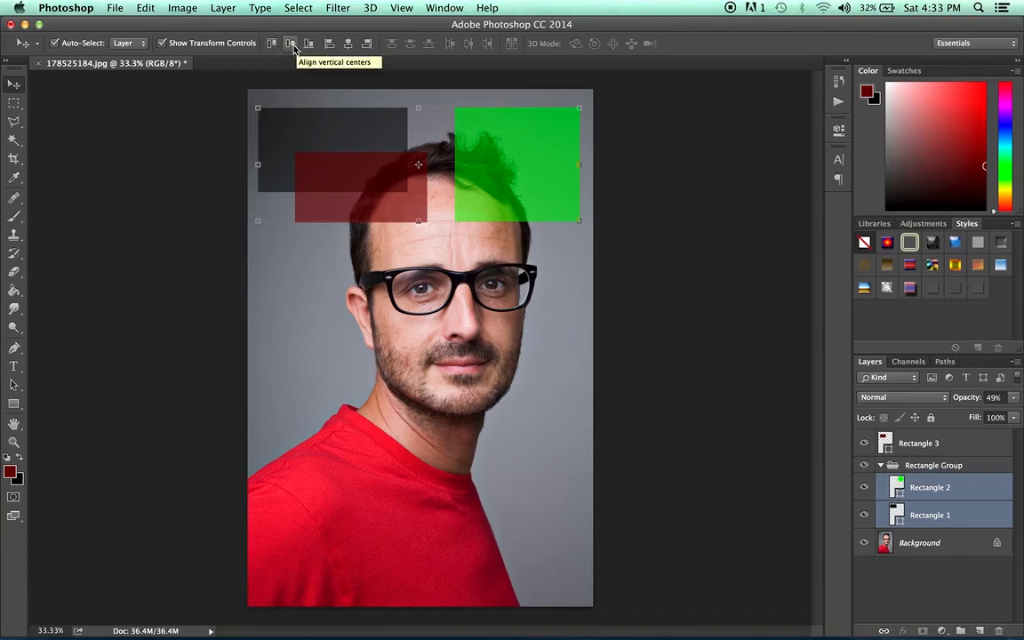
Align the green and dark rectangles by vertical centers, bottom edges, left edges, horizontal centers and right edges in turn.
left_click(292, 46)
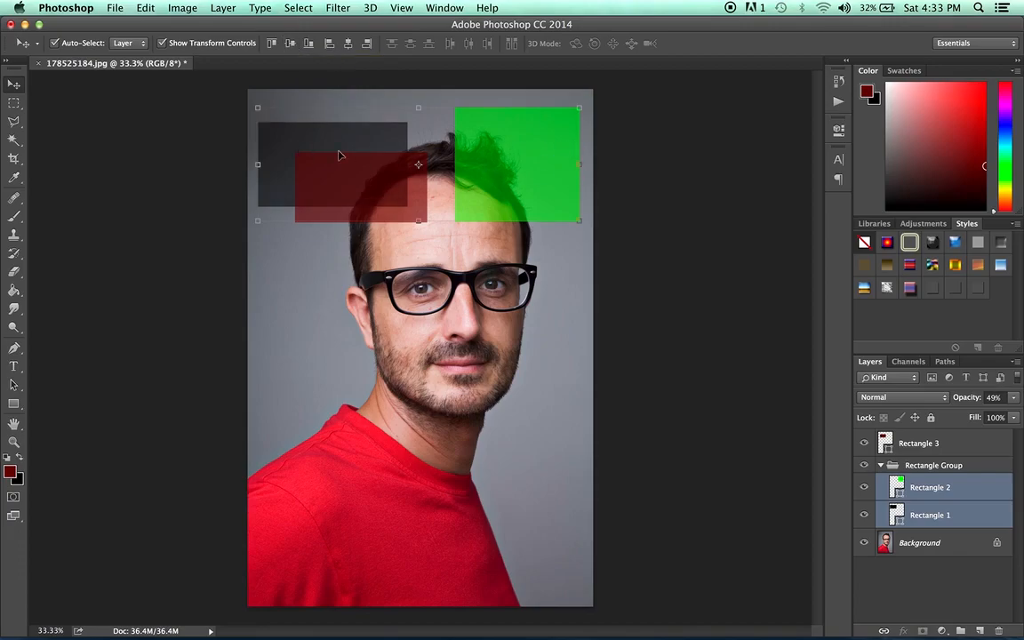
left_click(314, 47)
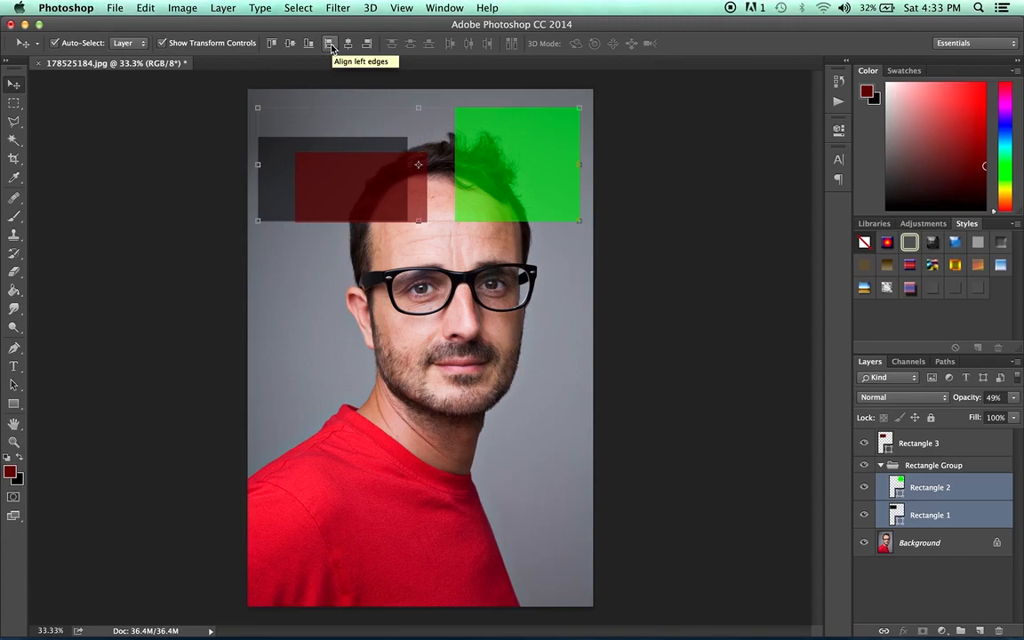
left_click(329, 45)
left_click(349, 44)
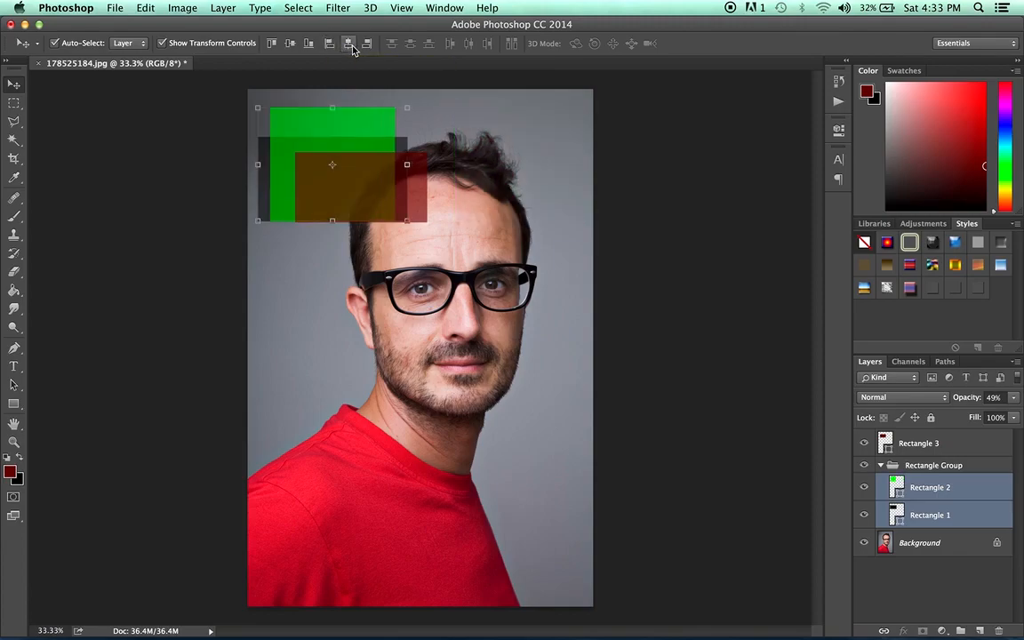
left_click(367, 44)
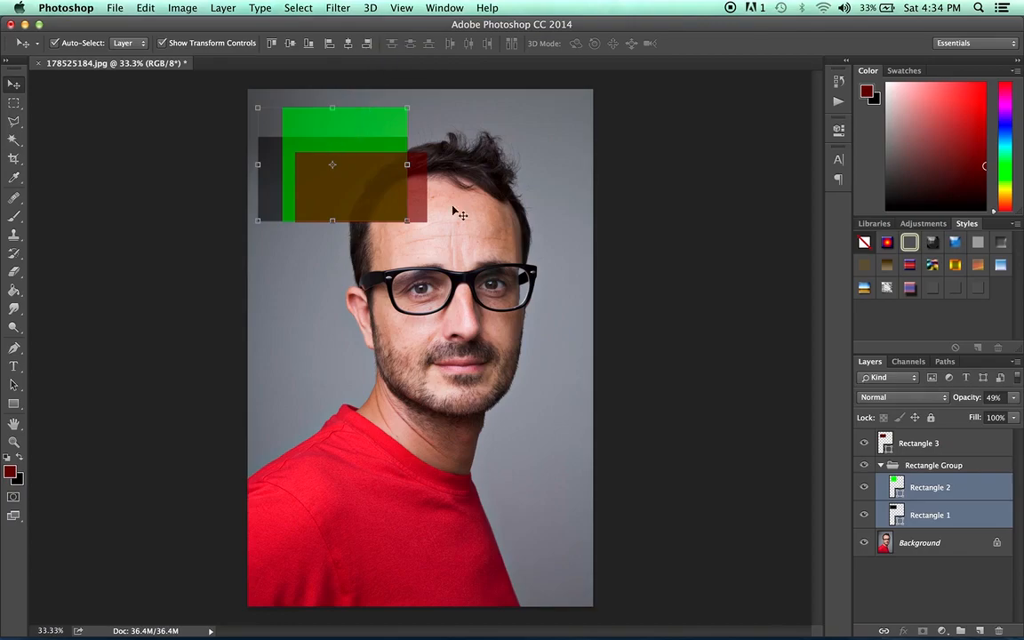
Select the layers from Rectangle 3 through Rectangle 2, including Rectangle Group, and align their right edges.
left_click(933, 442)
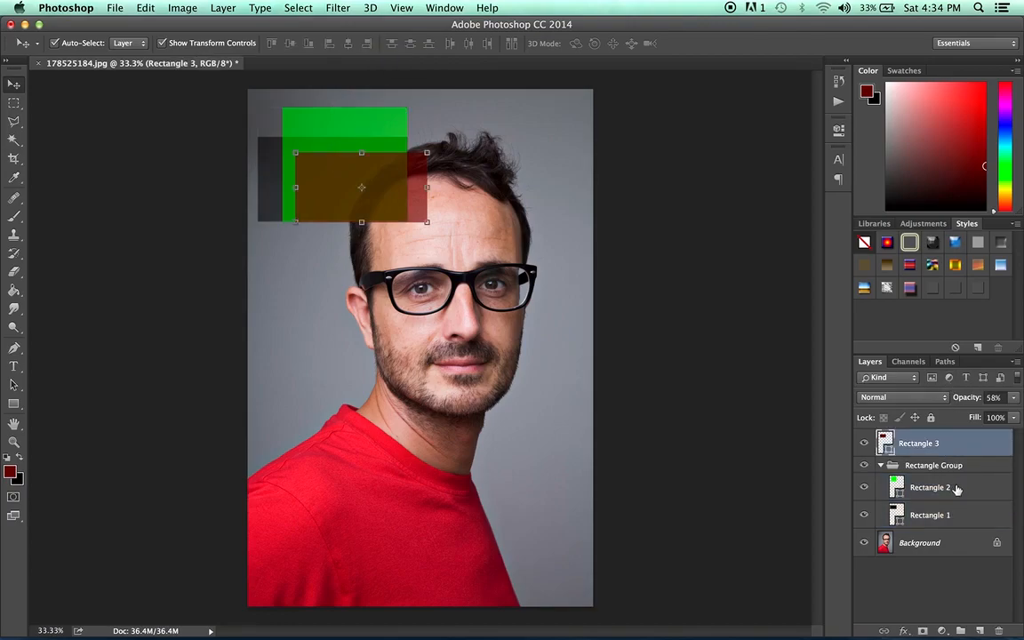
left_click(957, 488, "shift")
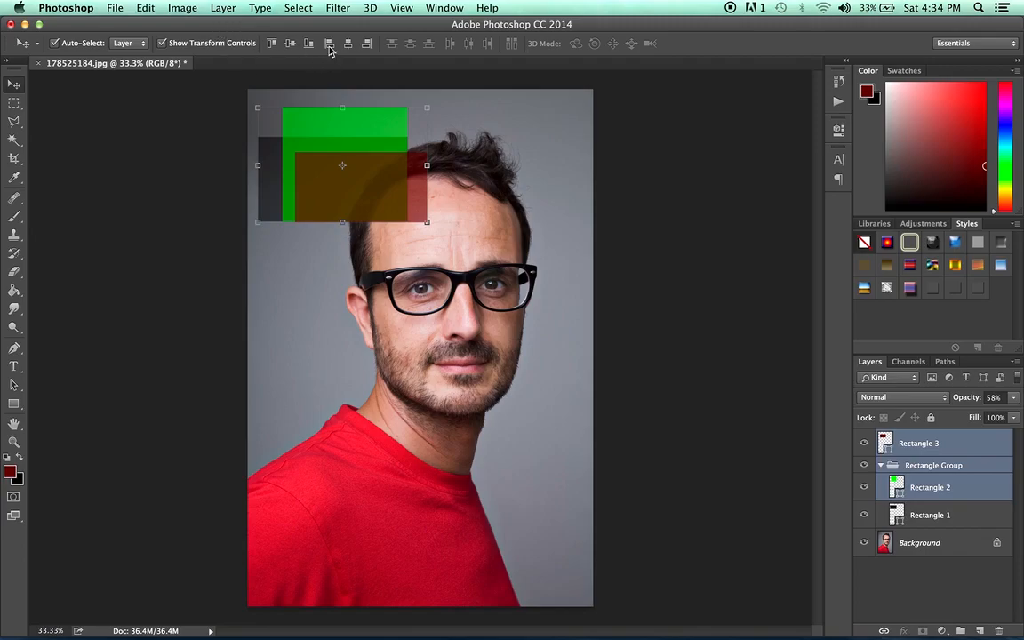
left_click(367, 45)
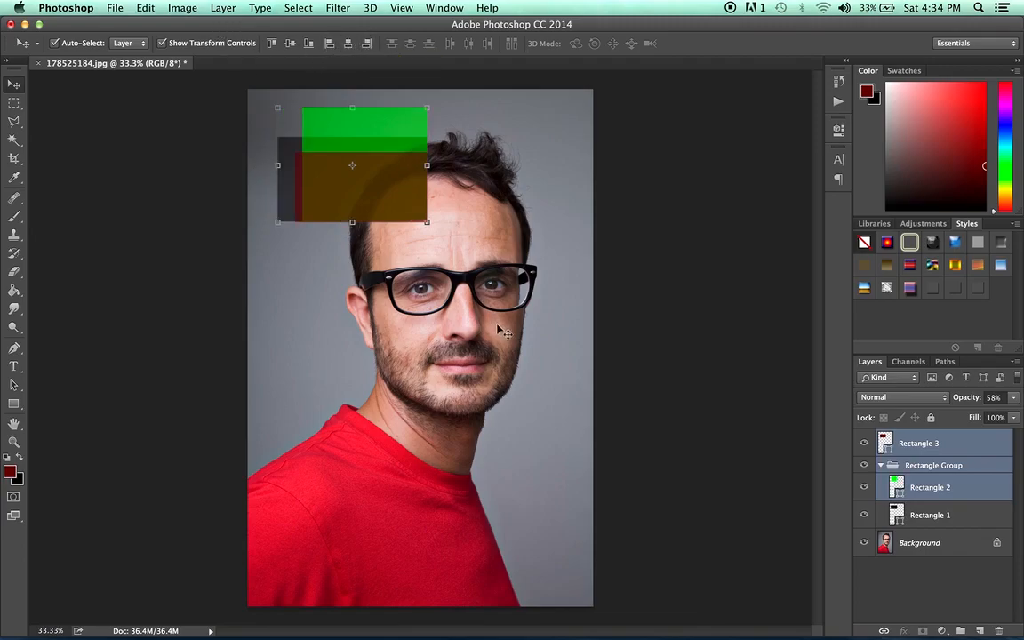